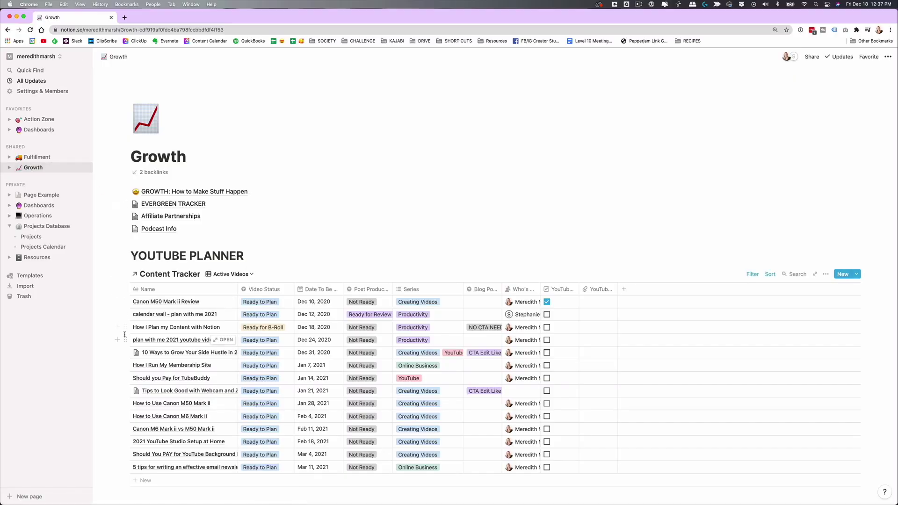
# Set the publish date of "How I Plan my Content with Notion" in the YouTube Planner's Content Tracker to Dec 18, 2020.
pyautogui.scroll(-2, 125, 335)
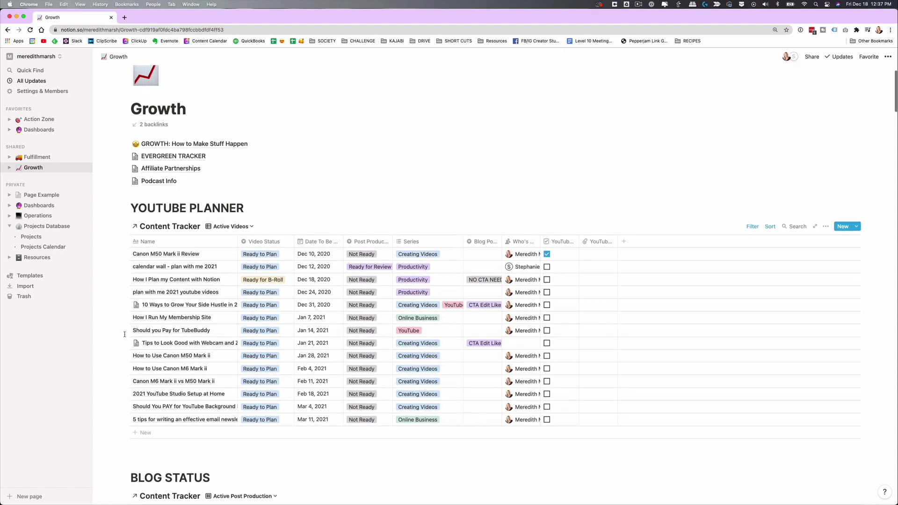
pyautogui.scroll(-5, 124, 335)
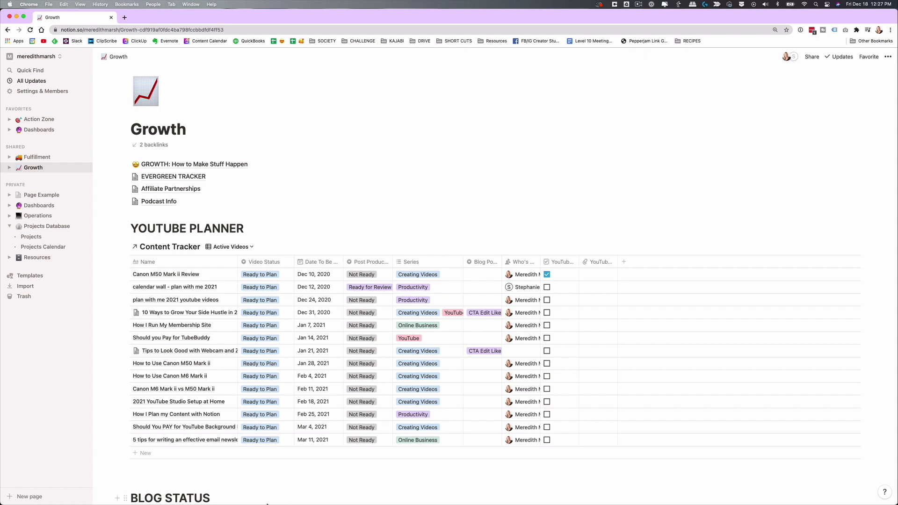
pyautogui.scroll(-2, 312, 491)
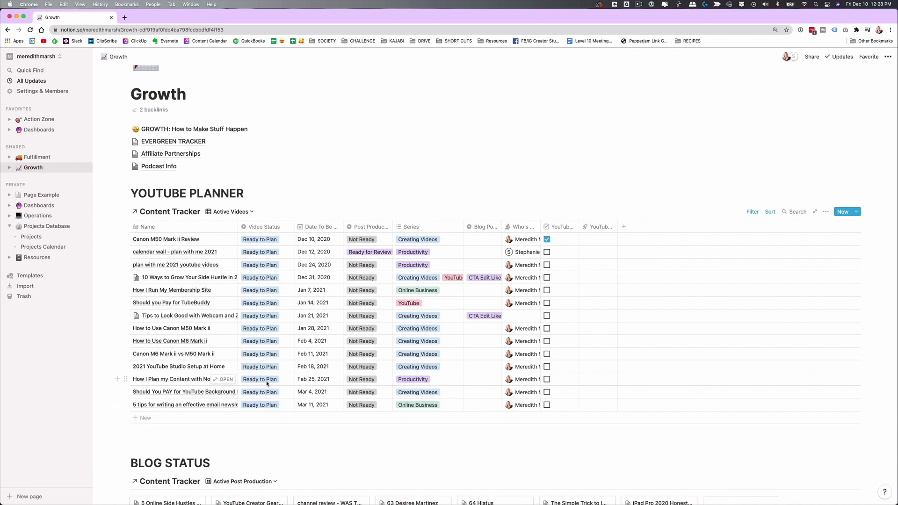
pyautogui.click(309, 383)
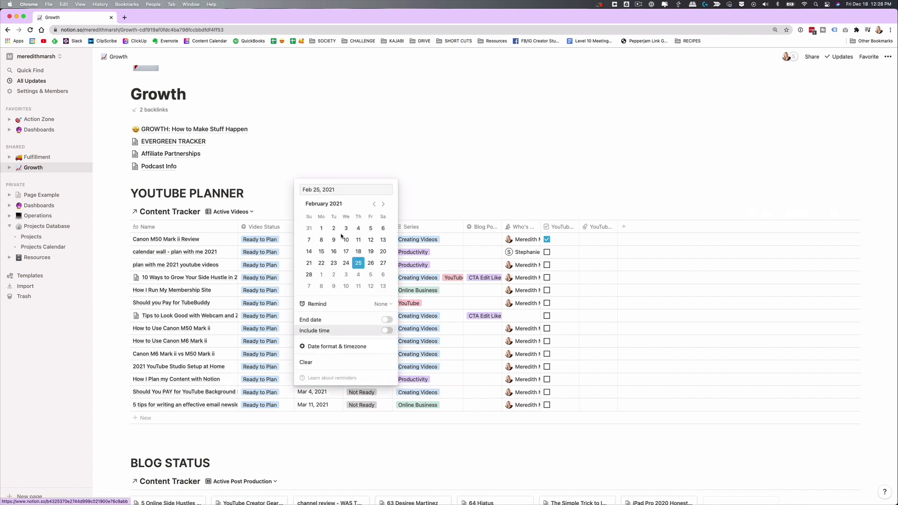
pyautogui.click(375, 204)
pyautogui.click(375, 204)
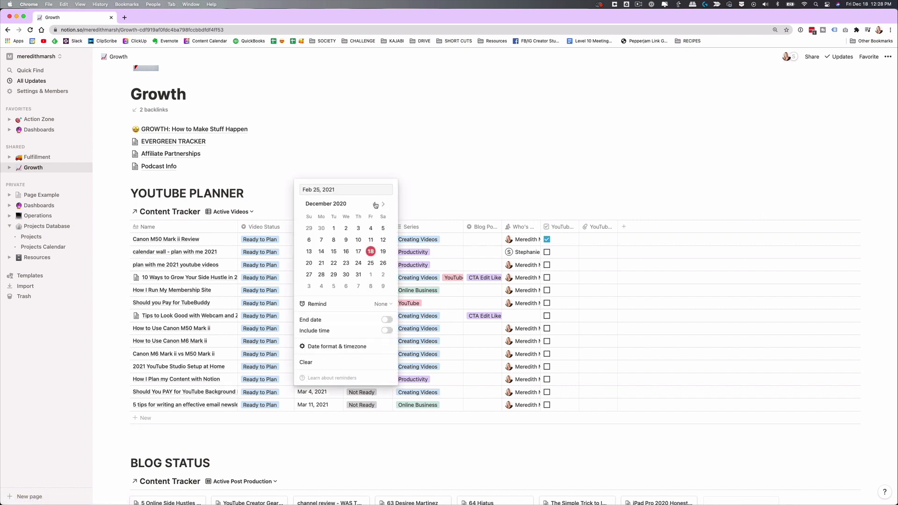
pyautogui.click(371, 252)
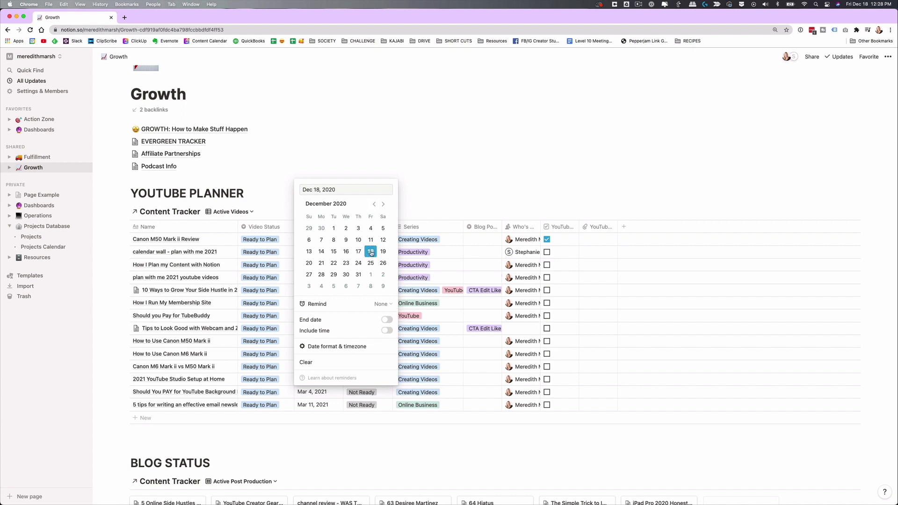
pyautogui.click(411, 169)
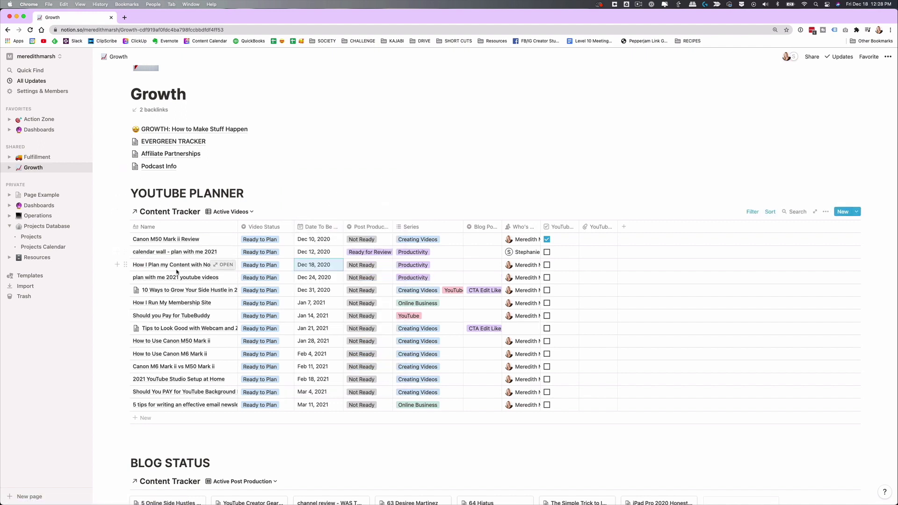
# Open the "How I Plan my Content with Notion" entry as a full page and look through its properties.
pyautogui.click(223, 265)
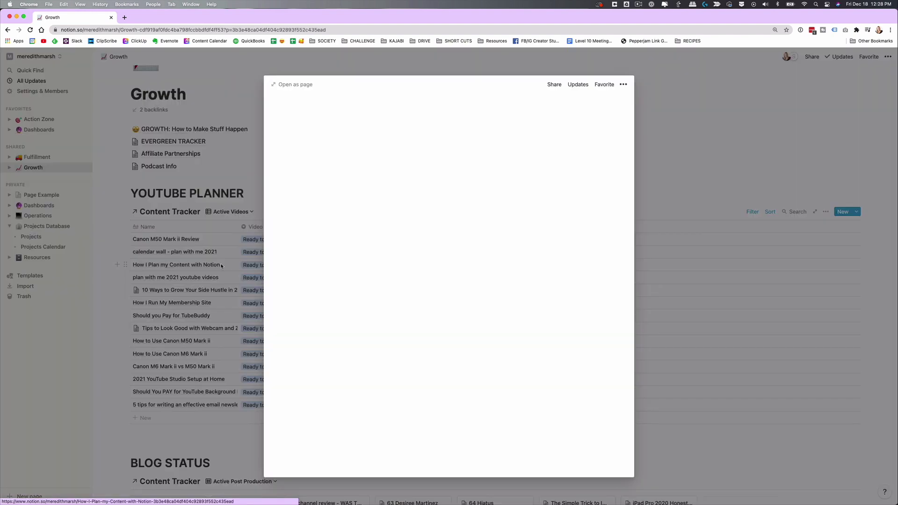
pyautogui.click(296, 85)
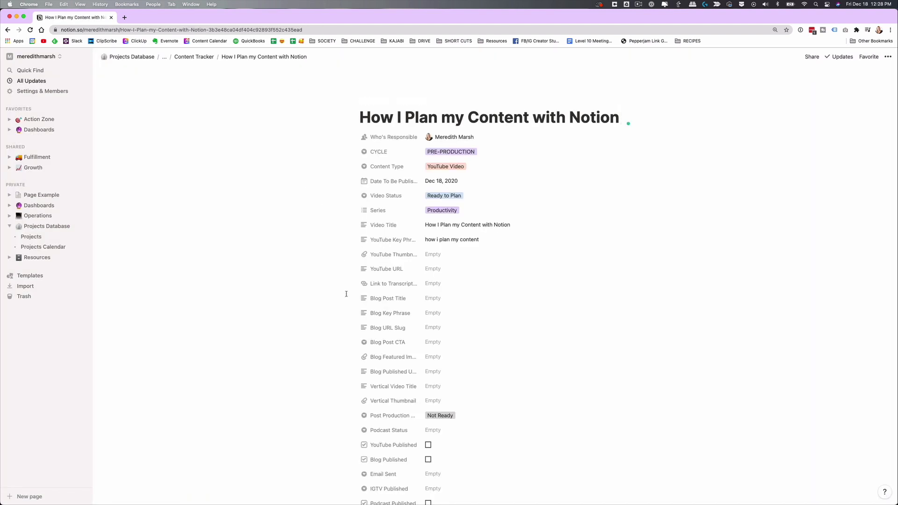
pyautogui.scroll(-1, 346, 294)
pyautogui.scroll(-1, 346, 294)
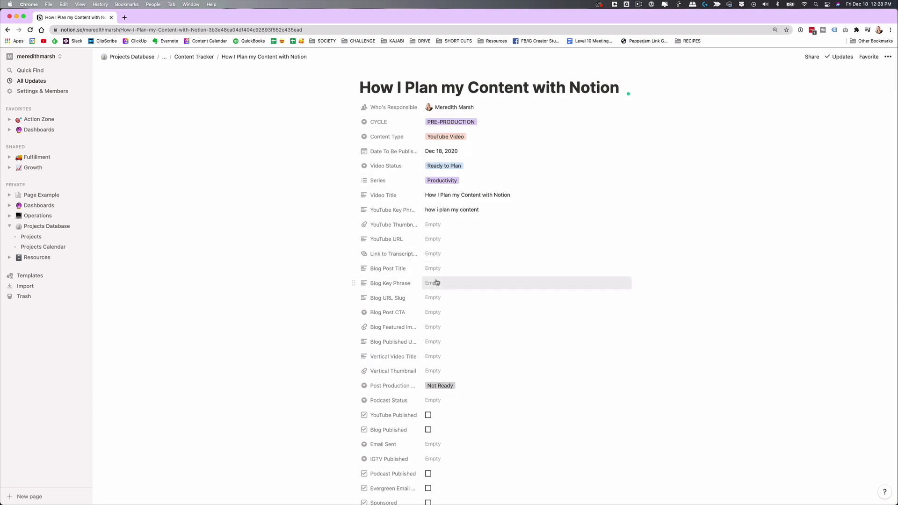
pyautogui.scroll(-10, 436, 282)
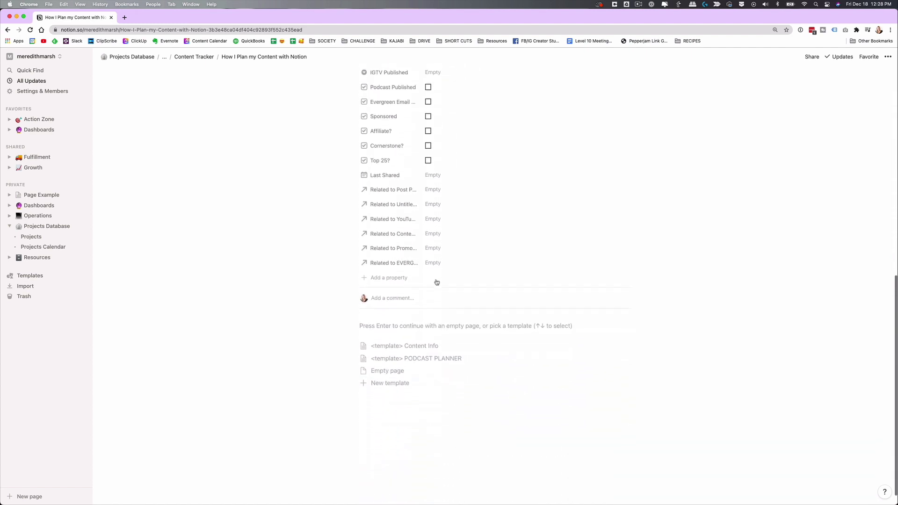
pyautogui.scroll(10, 436, 282)
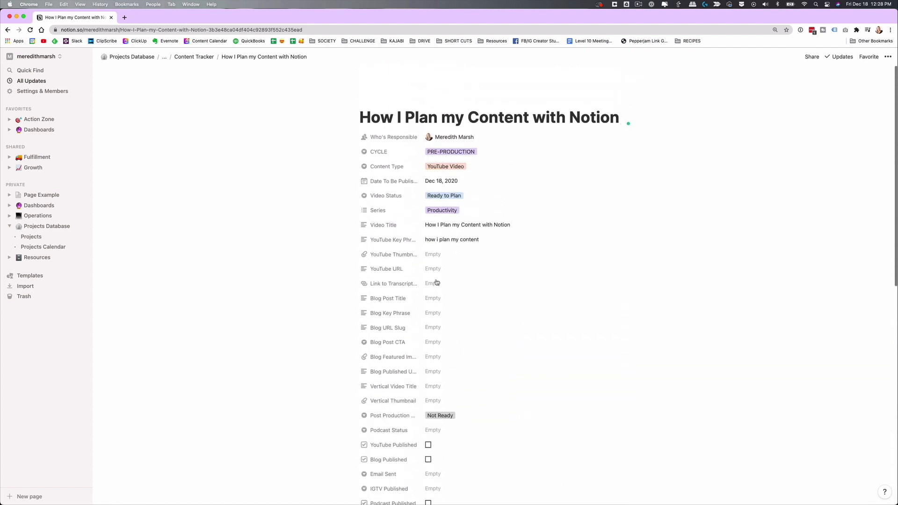
# Set the entry's CYCLE property to PRODUCTION and check the available Content Type options.
pyautogui.click(463, 152)
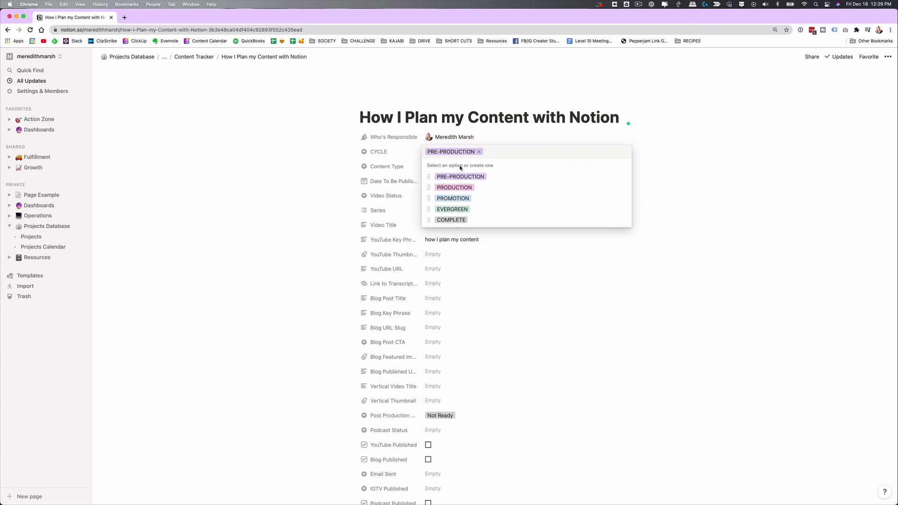
pyautogui.click(450, 188)
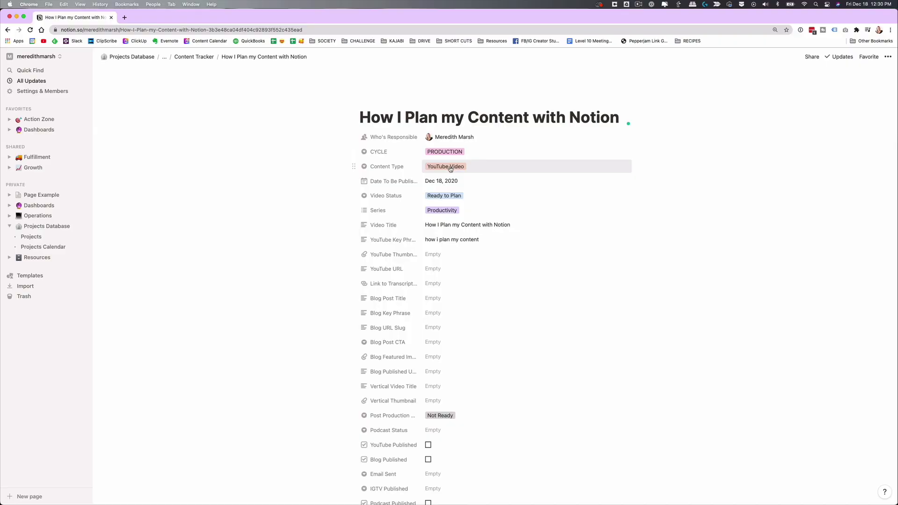
pyautogui.click(450, 168)
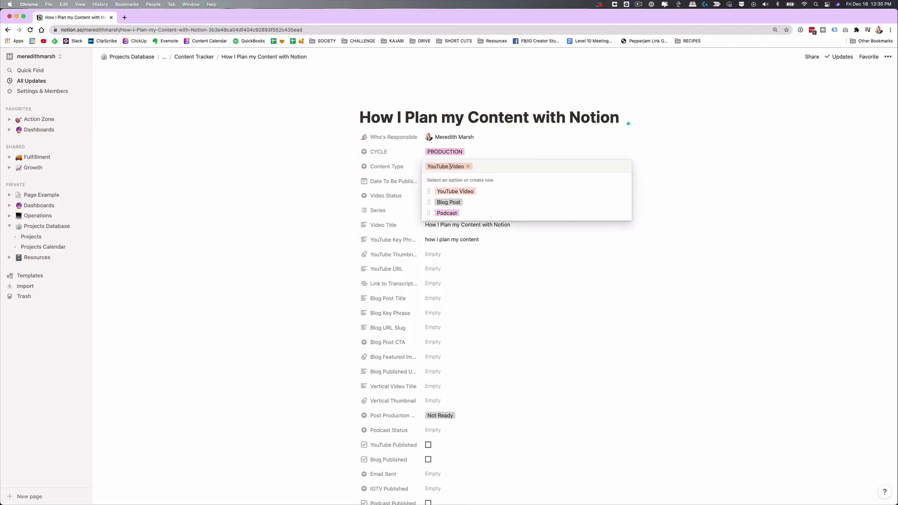
pyautogui.click(338, 182)
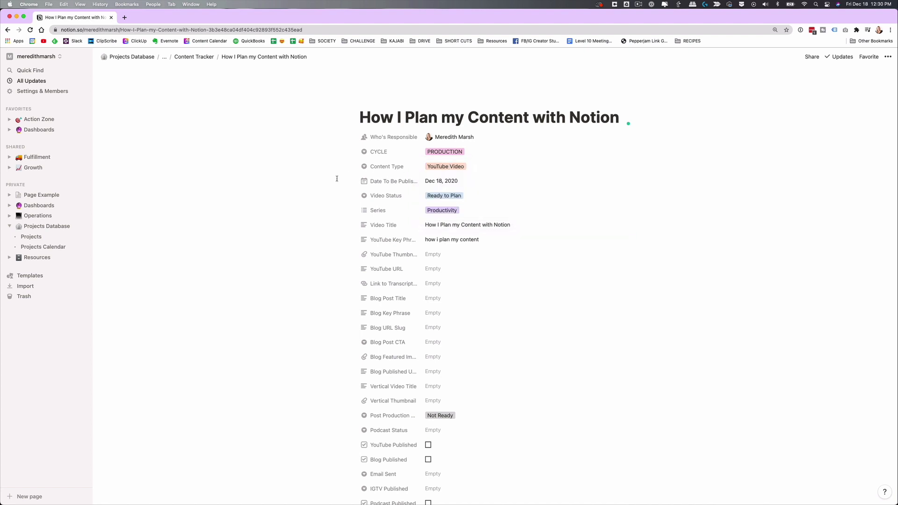
# Set the entry's Video Status to Ready for B-Roll and check the available Series options.
pyautogui.click(453, 196)
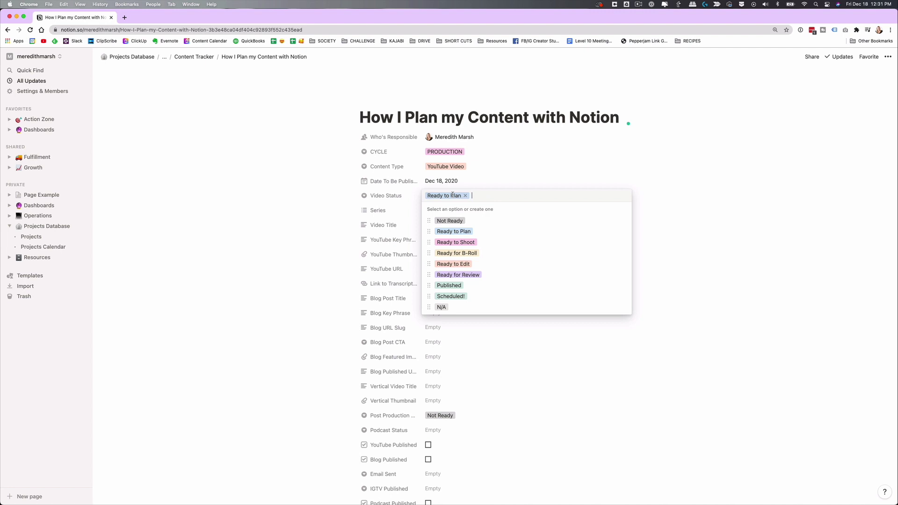
pyautogui.click(462, 254)
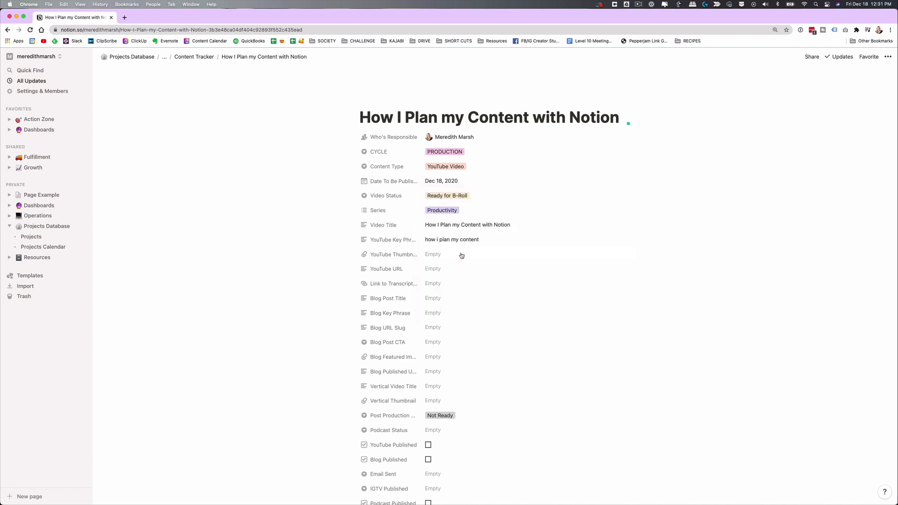
pyautogui.click(444, 211)
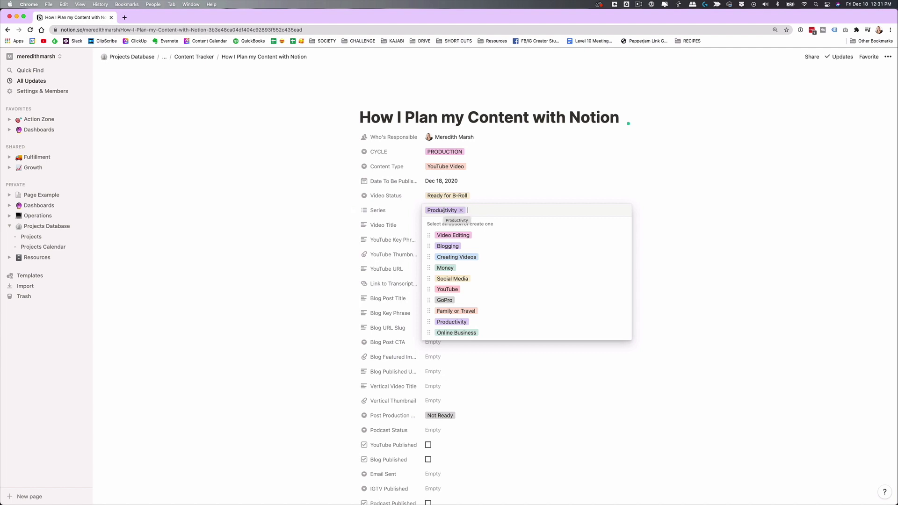
pyautogui.click(327, 234)
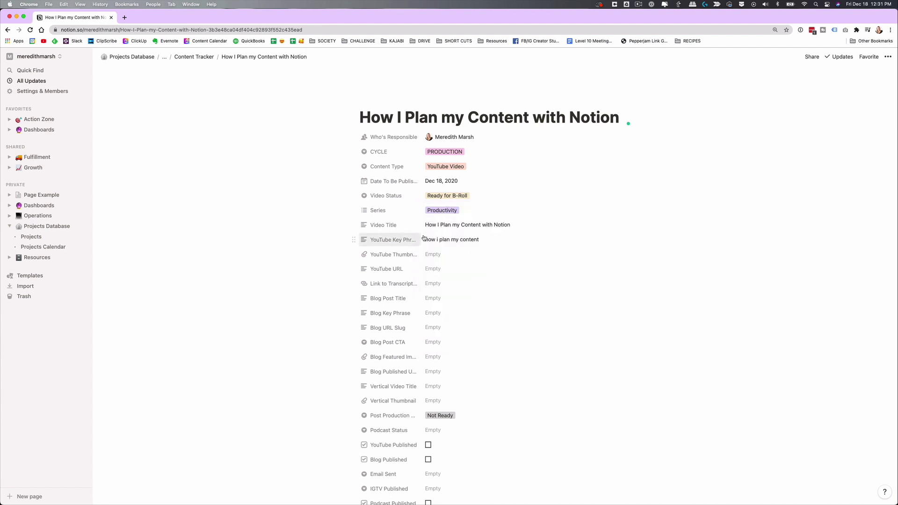
# Examine the texts in the entry's Video Title and YouTube key phrase properties without editing them.
pyautogui.click(520, 225)
pyautogui.moveTo(520, 225); pyautogui.dragTo(424, 226)
pyautogui.click(465, 241)
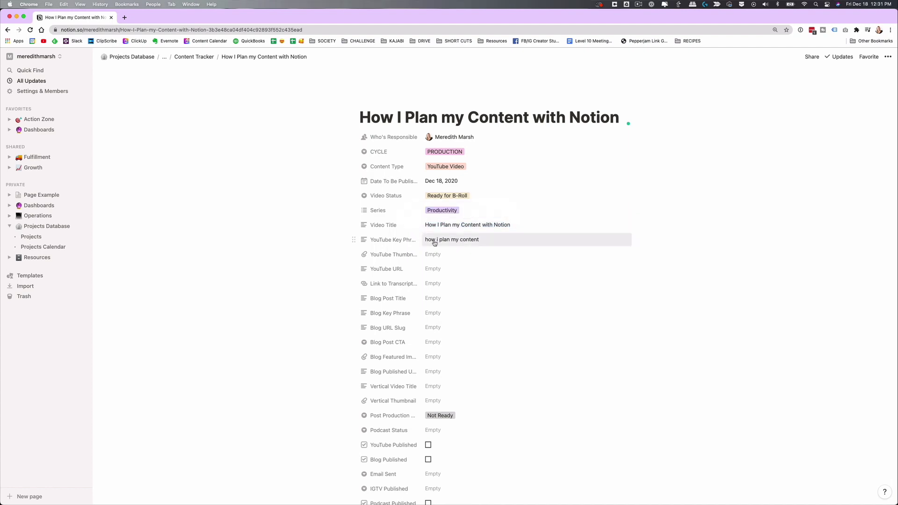
pyautogui.moveTo(470, 239); pyautogui.dragTo(427, 241)
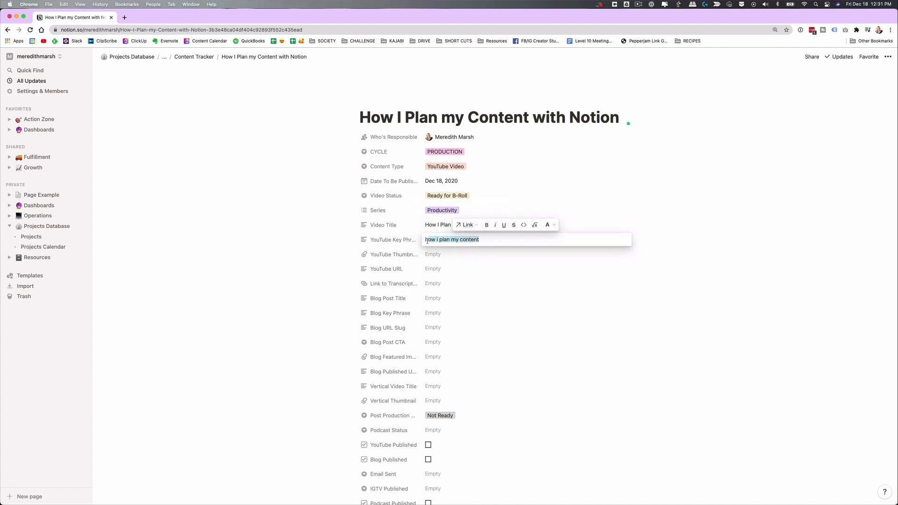
pyautogui.click(307, 256)
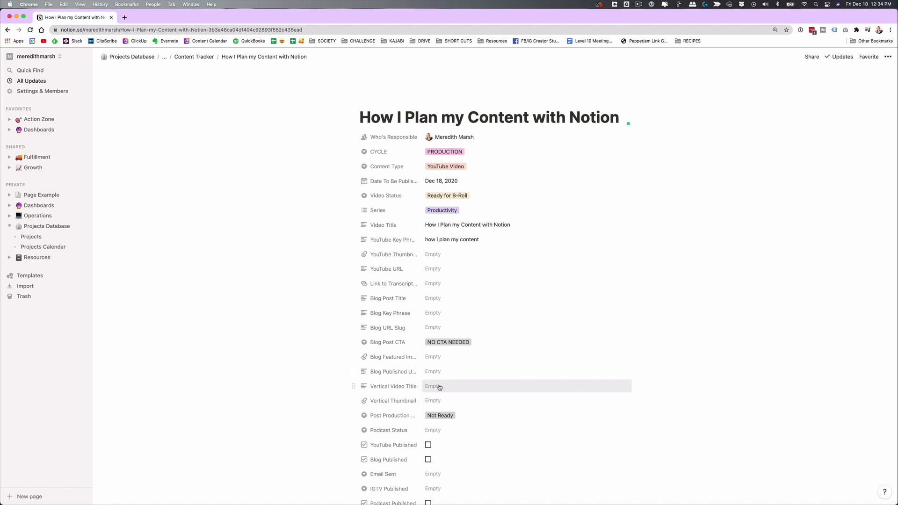
# Review the entry's remaining properties, including the published checkboxes, the Email Sent options and the relations.
pyautogui.scroll(-3, 440, 388)
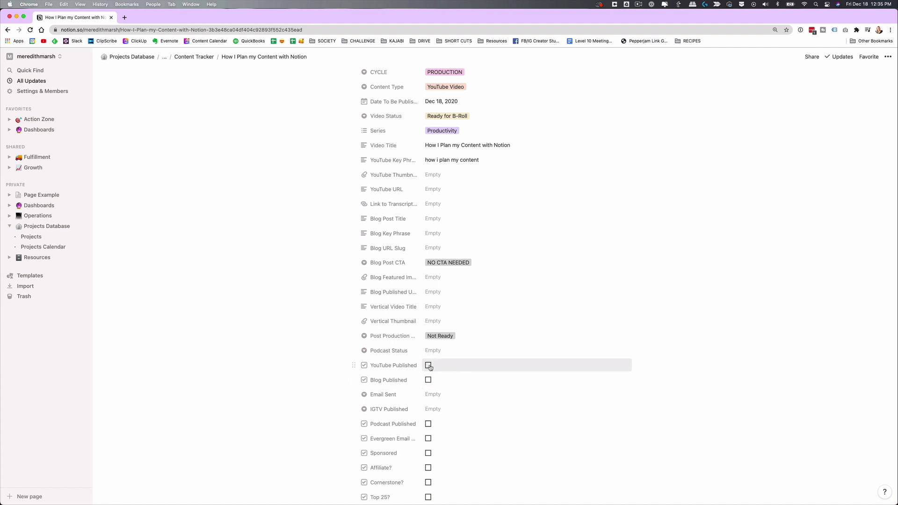
pyautogui.click(435, 396)
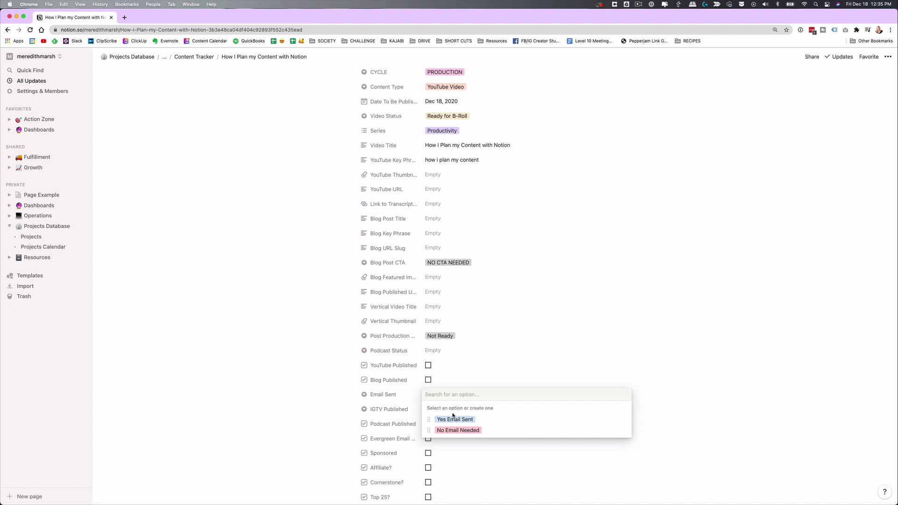
pyautogui.click(330, 425)
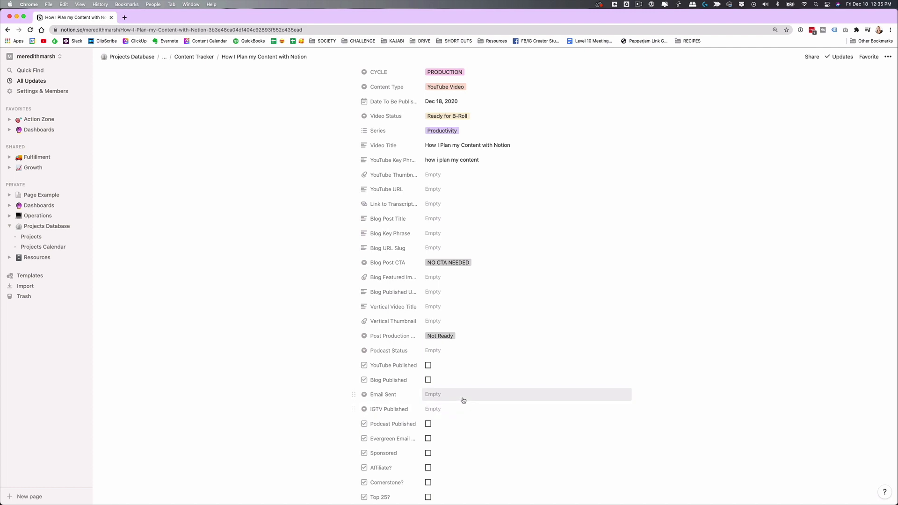
pyautogui.scroll(-4, 463, 401)
pyautogui.scroll(-4, 463, 401)
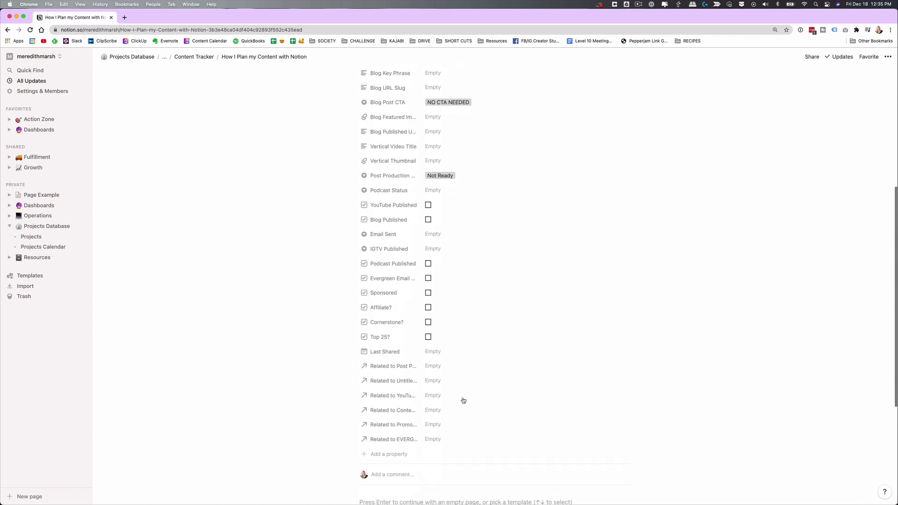
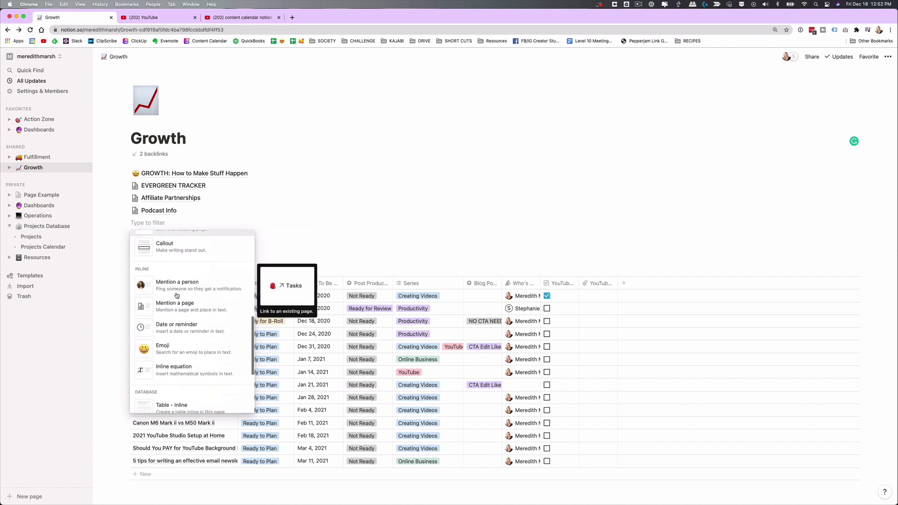
# Insert an inline table database below Podcast Info on the Growth page and title it "this is my new table".
pyautogui.scroll(-3, 177, 295)
pyautogui.scroll(-5, 177, 295)
pyautogui.scroll(-3, 177, 296)
pyautogui.scroll(5, 177, 296)
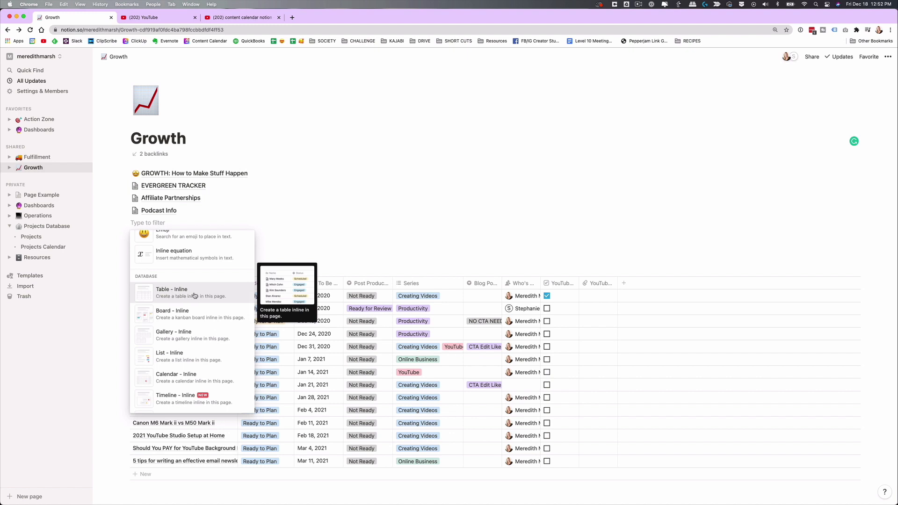
pyautogui.scroll(-1, 192, 294)
pyautogui.click(171, 286)
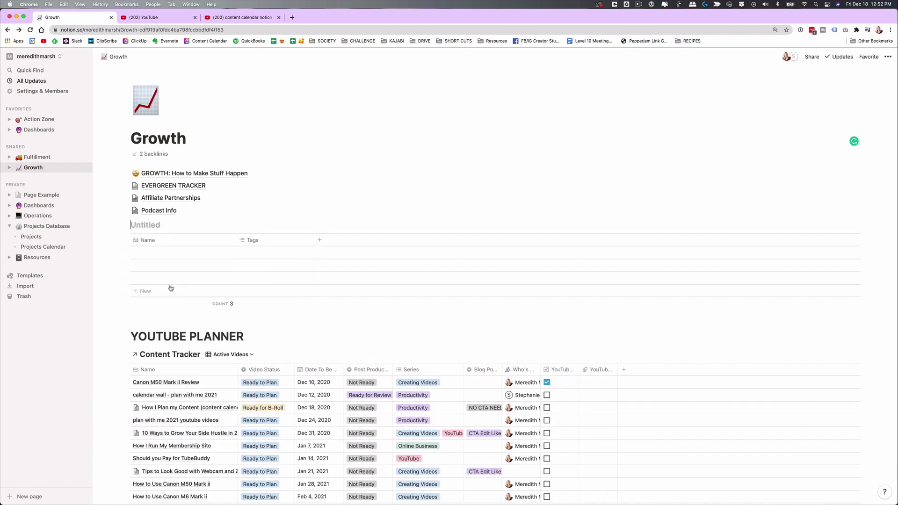
pyautogui.write('this is my new table')
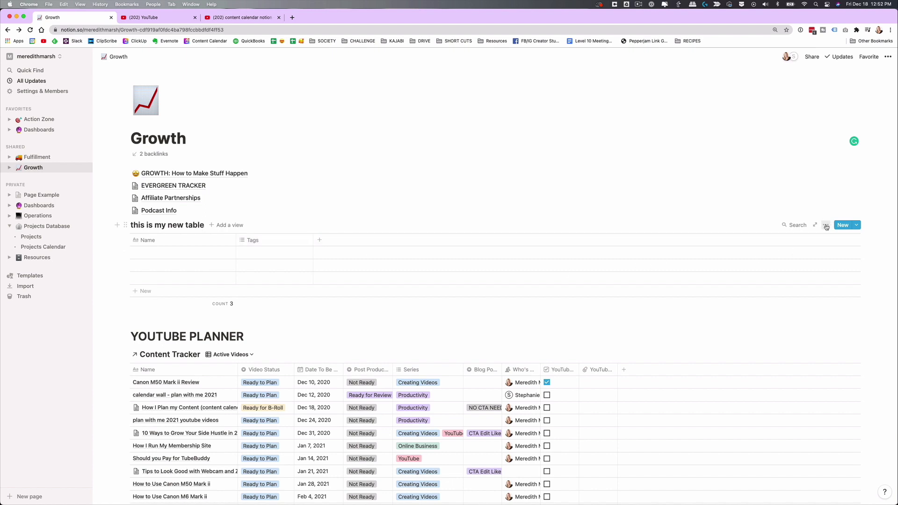
# Add a select-type property named CYCLE to the new table.
pyautogui.click(826, 227)
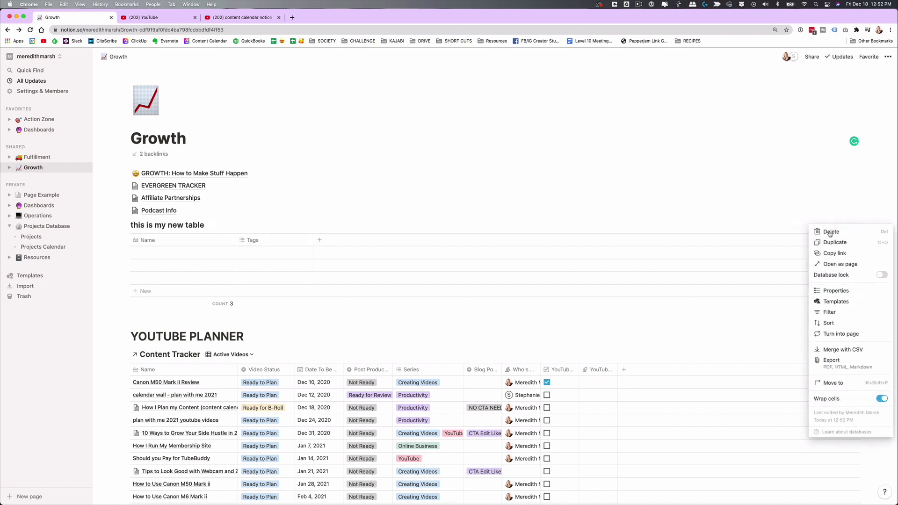
pyautogui.click(831, 291)
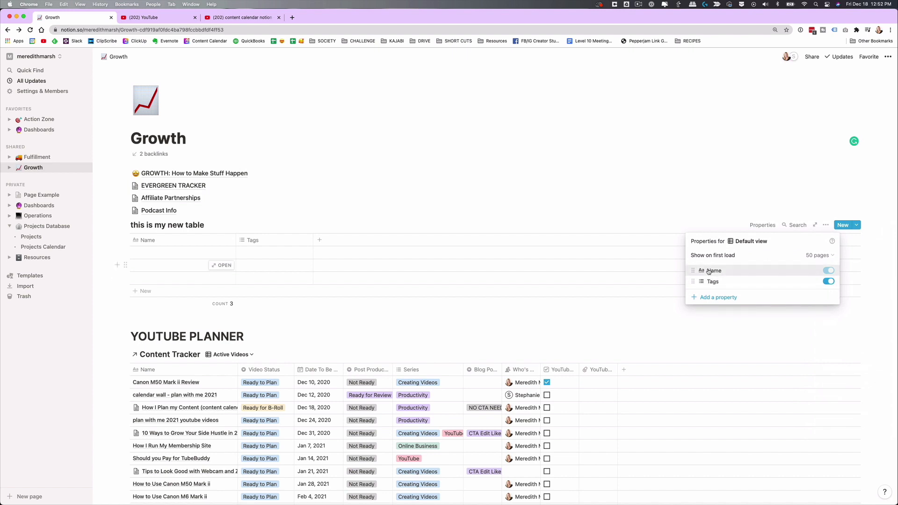
pyautogui.click(708, 298)
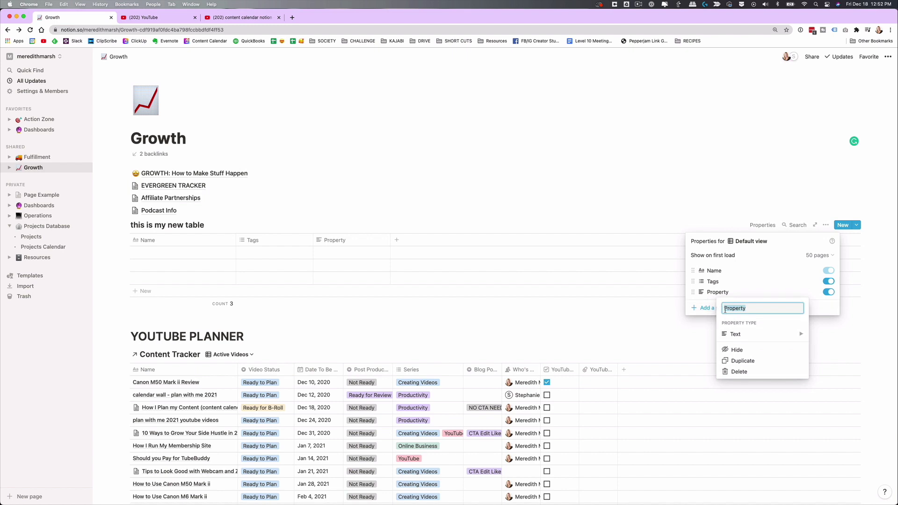
pyautogui.write('CYCLE')
pyautogui.moveTo(739, 335)
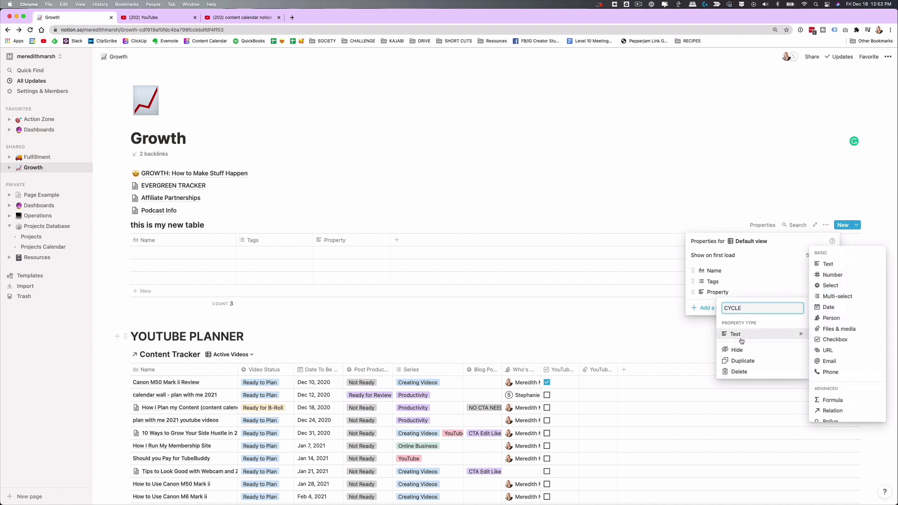
pyautogui.click(831, 286)
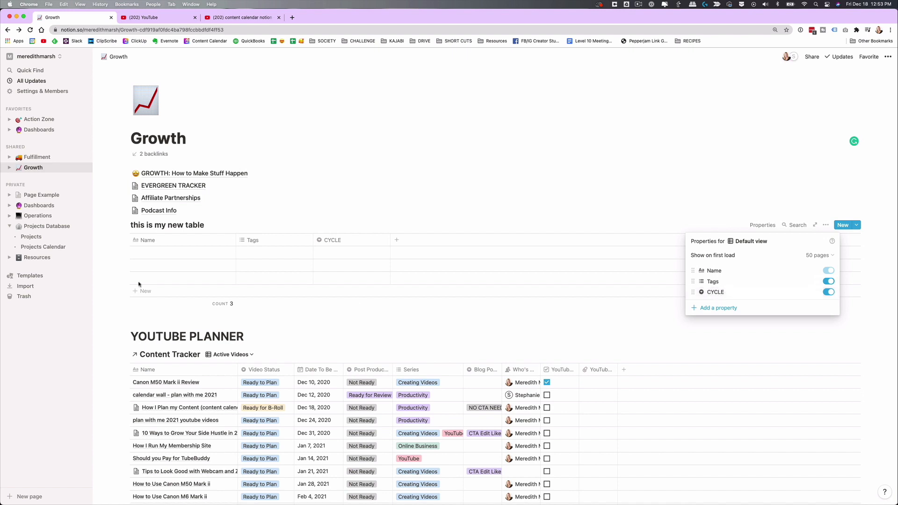
pyautogui.click(333, 241)
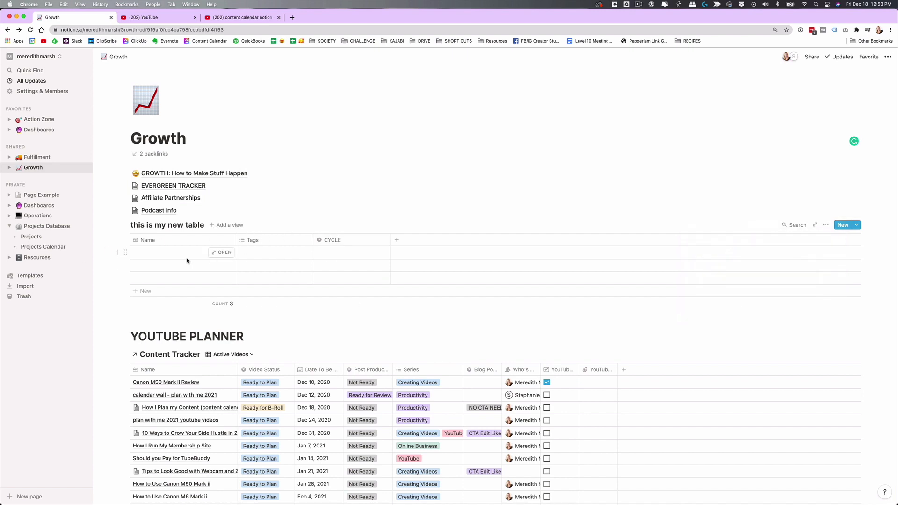
# Name the table's first entry "test" and give it a new CYCLE option called PRE-PRODUCTION.
pyautogui.click(155, 256)
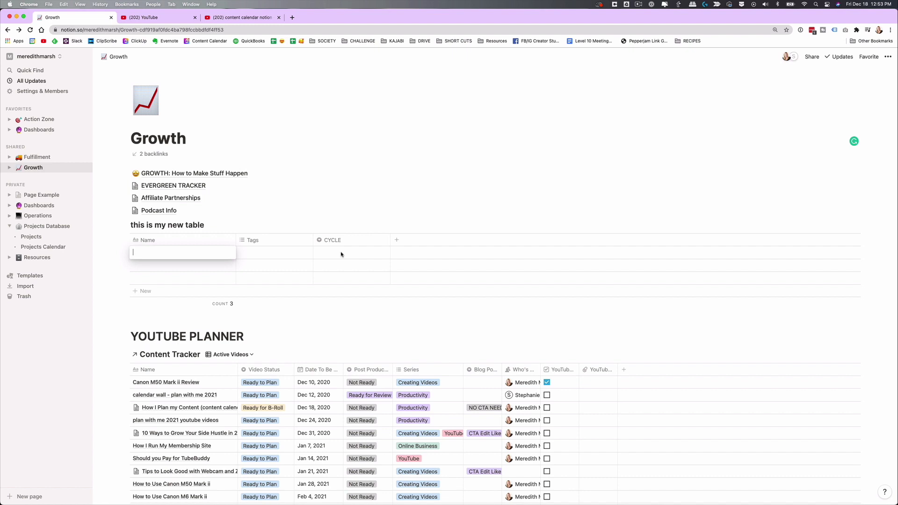
pyautogui.write('test')
pyautogui.press('Tab')
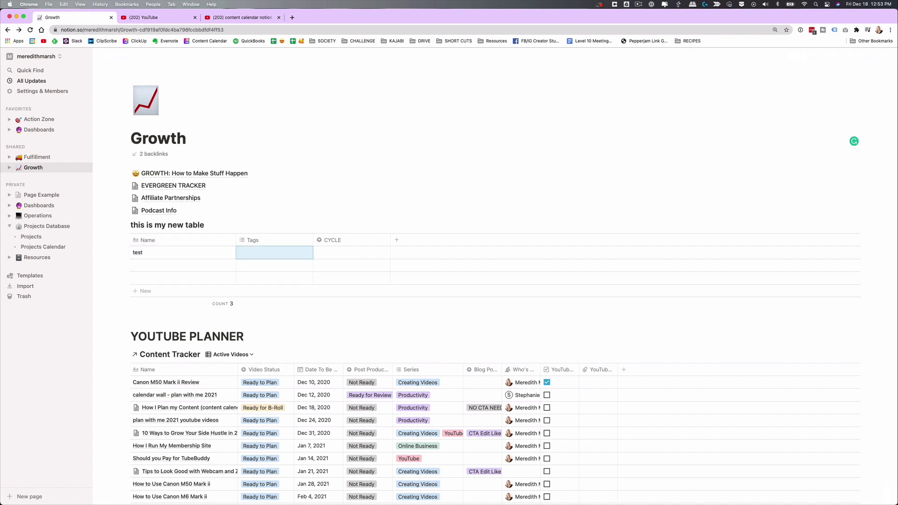
pyautogui.click(330, 254)
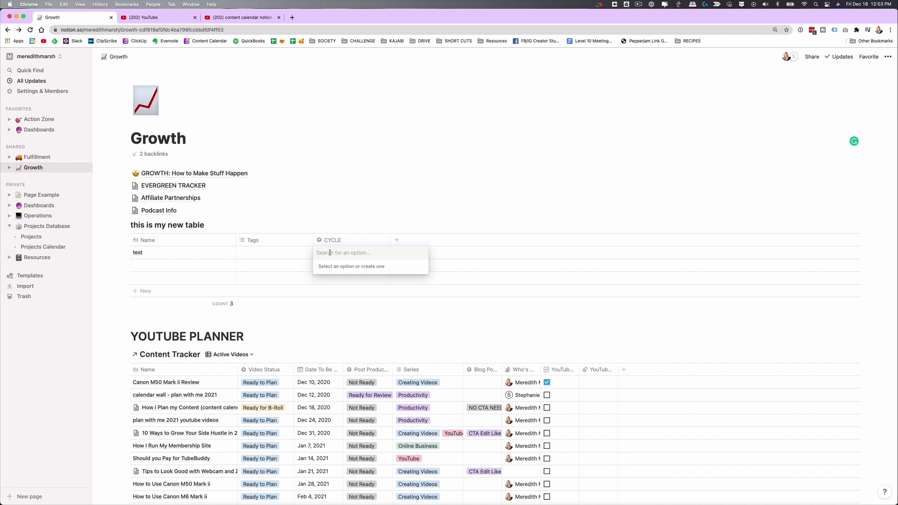
pyautogui.write('PRE-PRODUCTION')
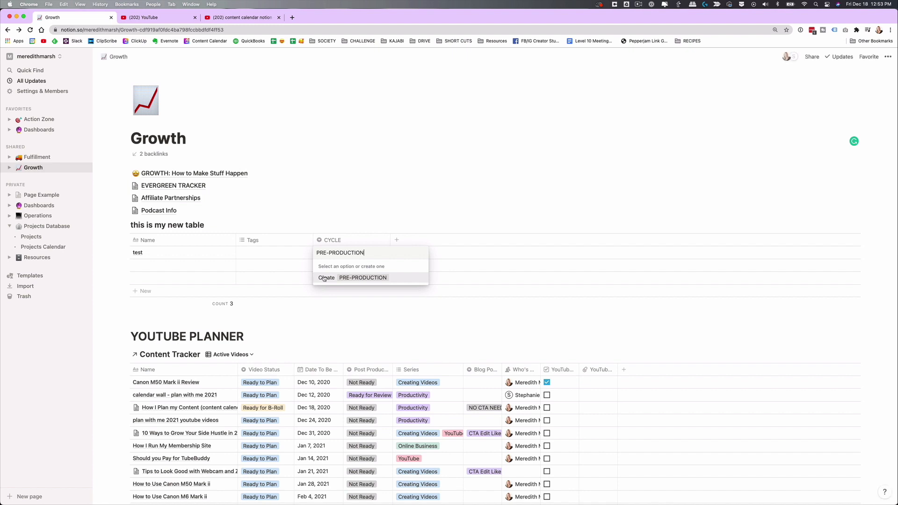
pyautogui.click(324, 278)
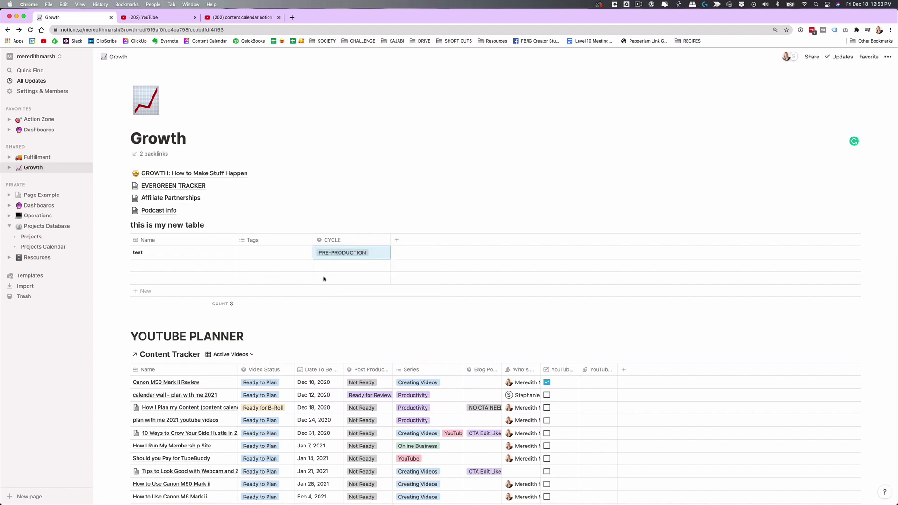
# Create a PRODUCTION option for CYCLE in the second row, and clear it from that row.
pyautogui.click(325, 265)
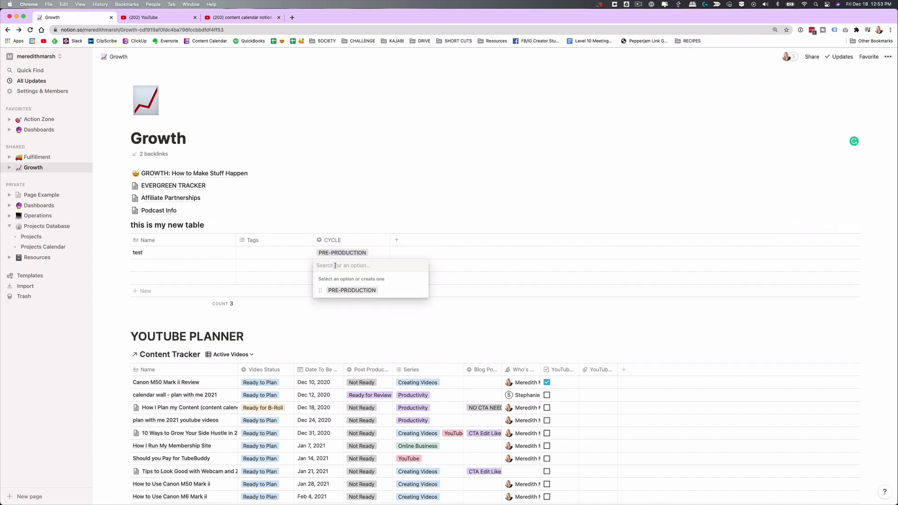
pyautogui.write('PRODUCTION')
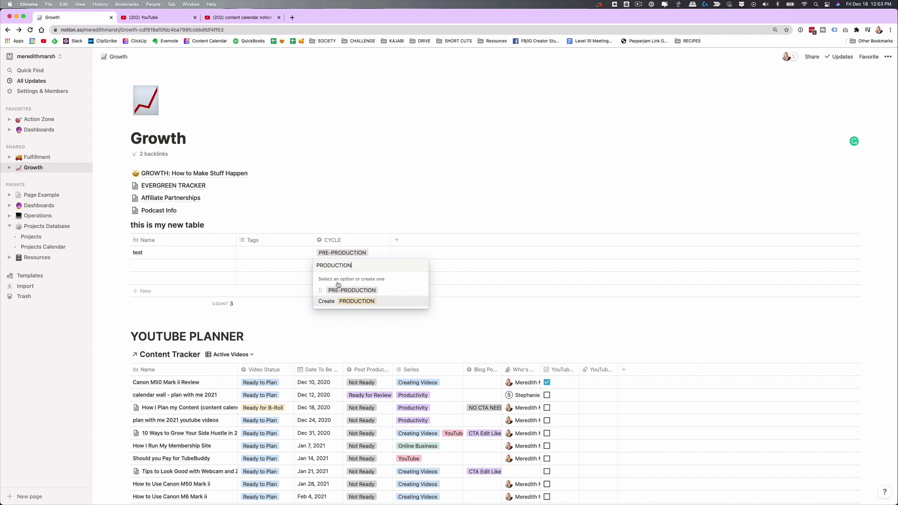
pyautogui.press('Return')
pyautogui.click(364, 266)
pyautogui.click(359, 268)
pyautogui.press('Escape')
# Colour the CYCLE option PRODUCTION green and the option PRE-PRODUCTION purple.
pyautogui.click(361, 255)
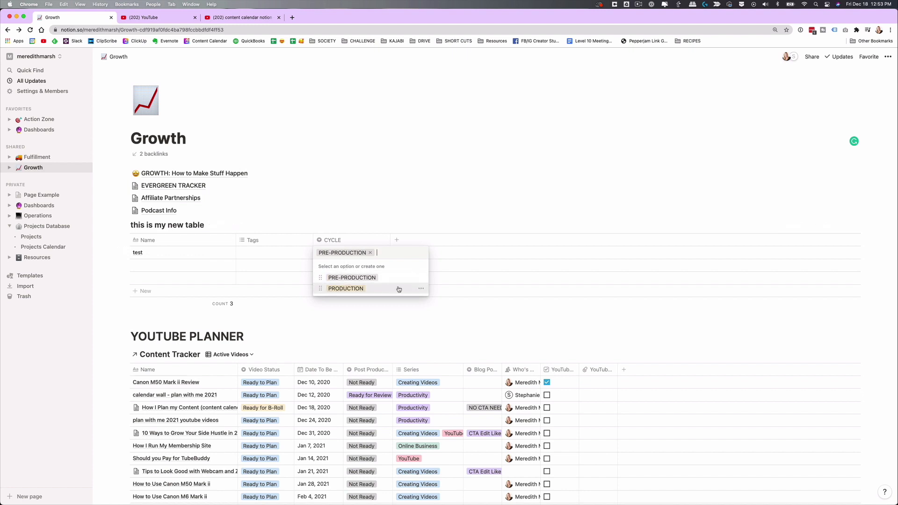
pyautogui.click(421, 288)
pyautogui.click(405, 402)
pyautogui.click(423, 280)
pyautogui.click(422, 279)
pyautogui.click(406, 413)
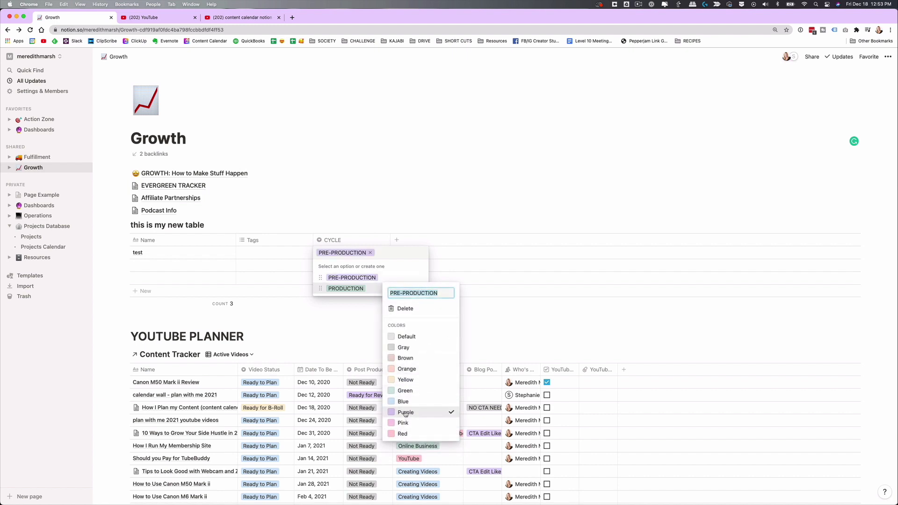
pyautogui.click(351, 318)
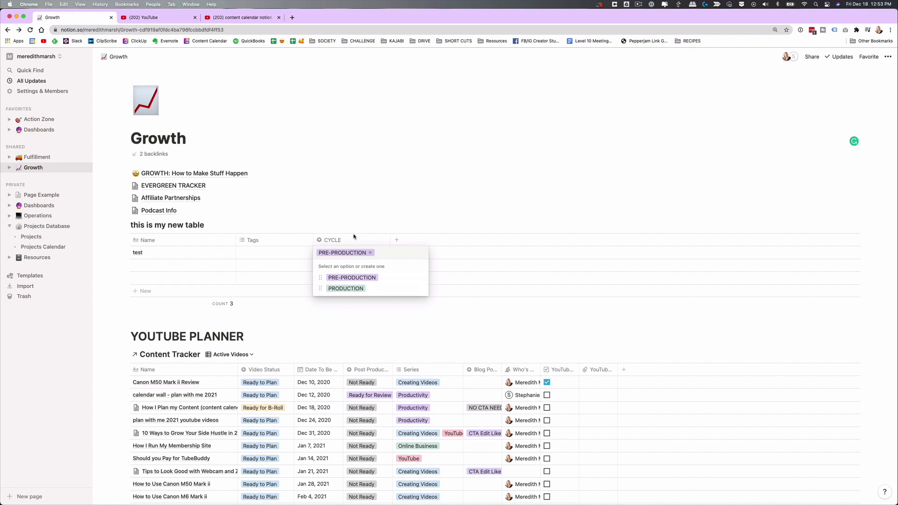
pyautogui.press('Escape')
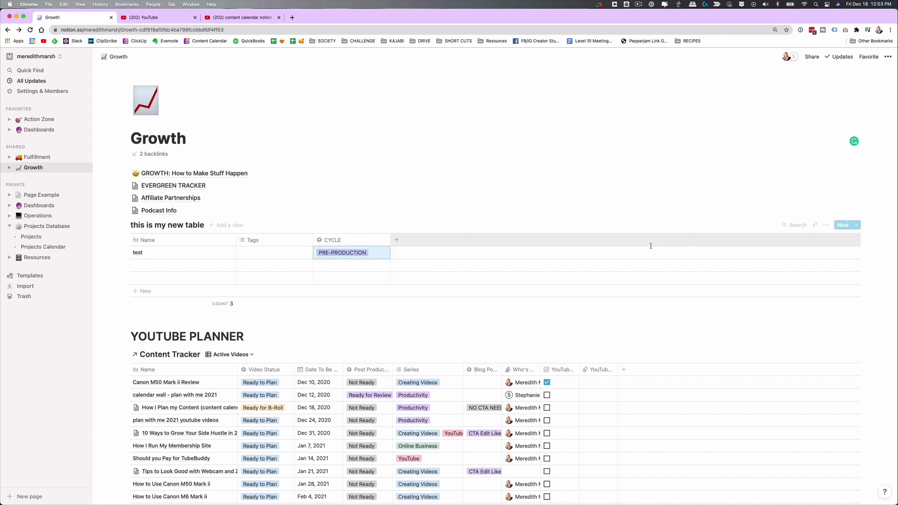
# Add a date-type property named "date to publish" and check the date picker in the test row without choosing a date.
pyautogui.click(397, 242)
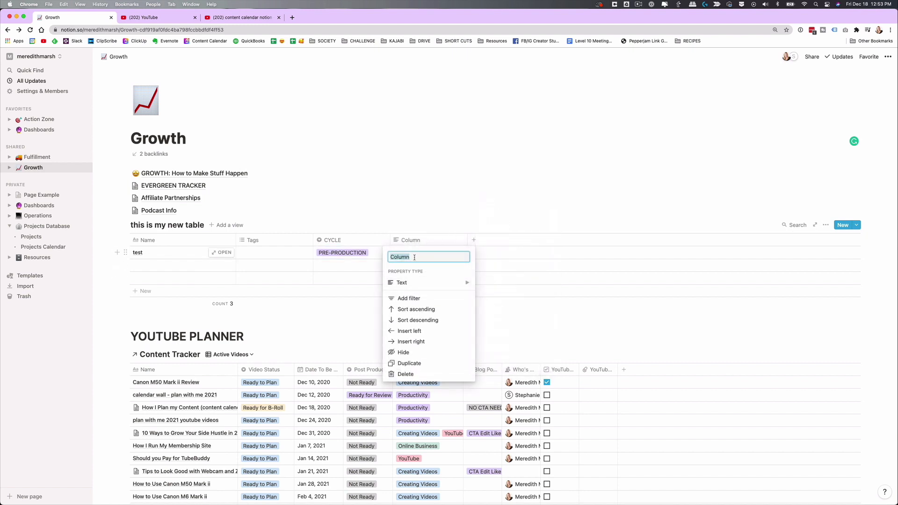
pyautogui.write('date to publish')
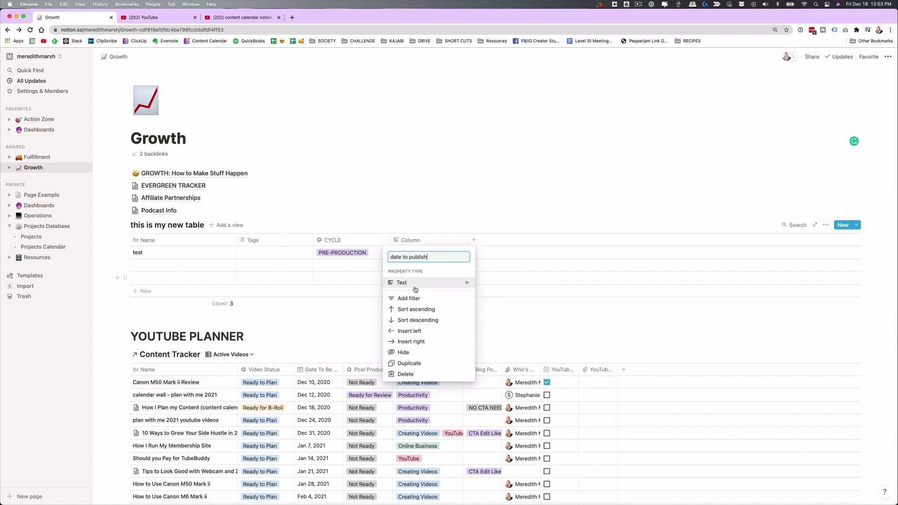
pyautogui.moveTo(415, 285)
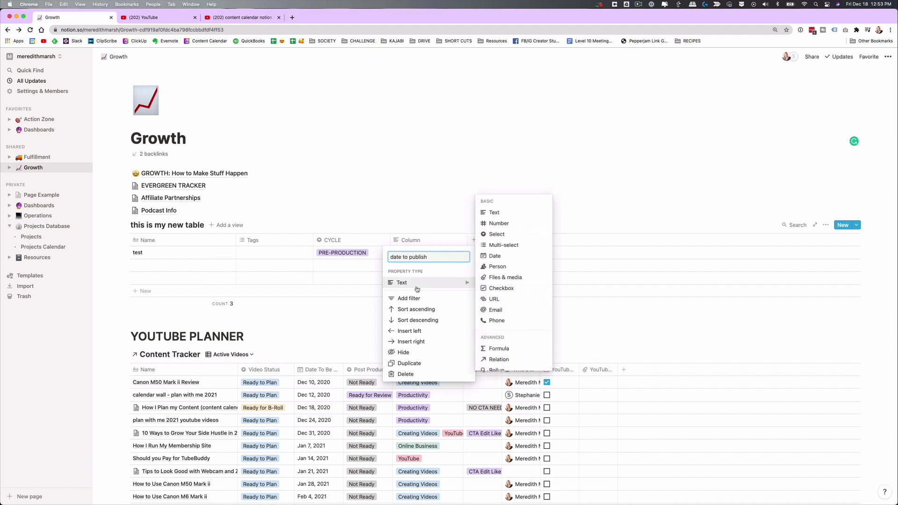
pyautogui.click(496, 256)
pyautogui.click(428, 253)
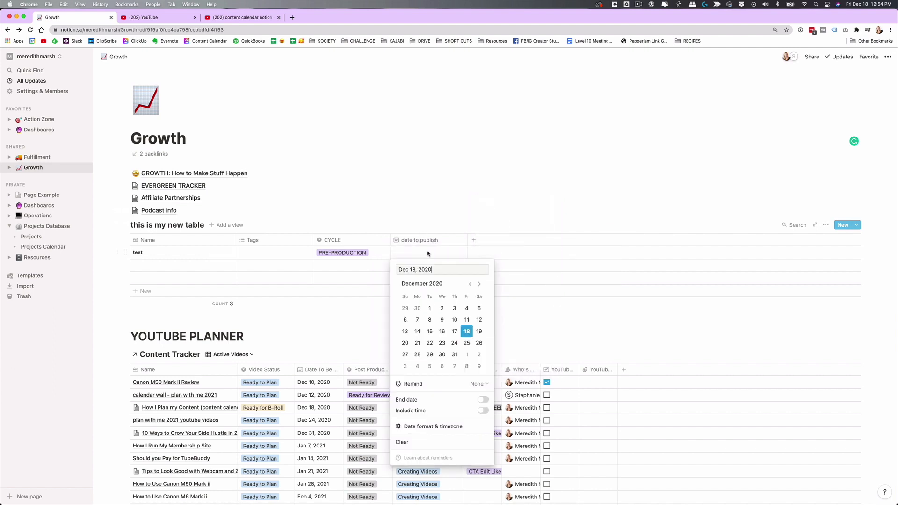
pyautogui.click(474, 241)
# Add another text-type column with its default name and enter "text text" in the test row.
pyautogui.click(475, 240)
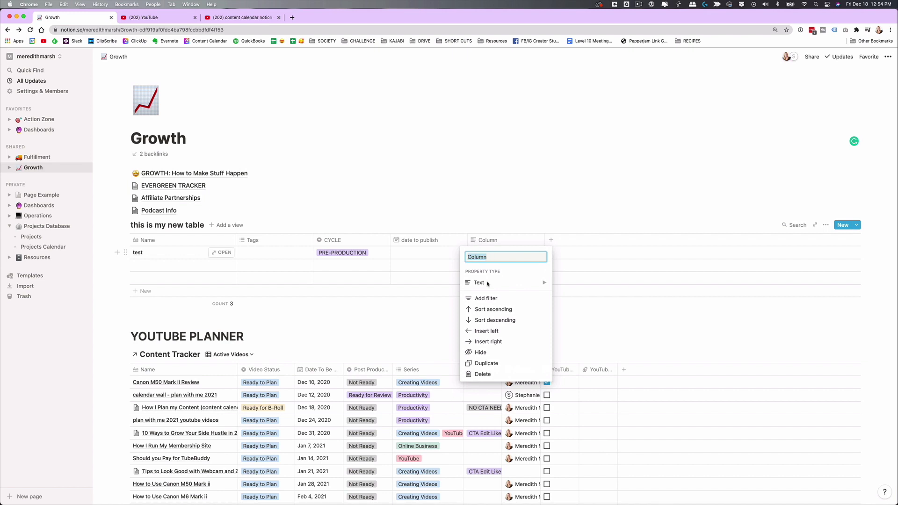
pyautogui.click(523, 283)
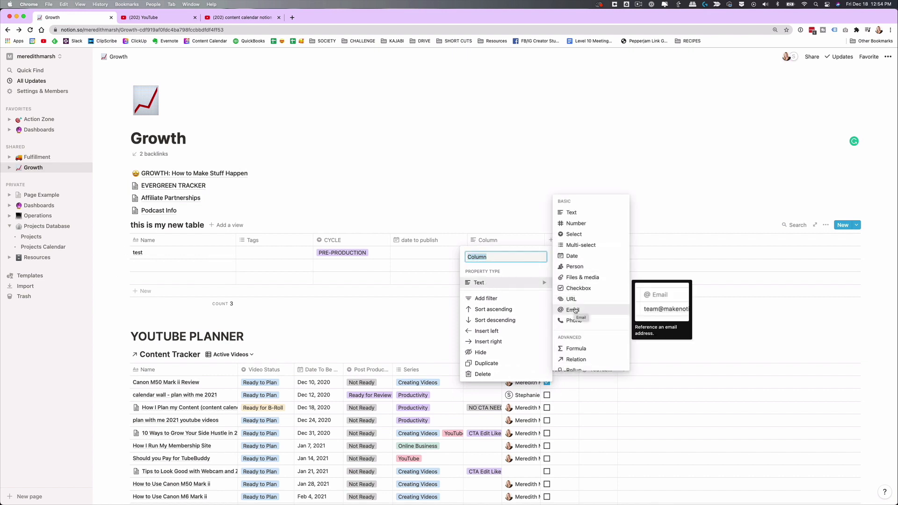
pyautogui.click(573, 213)
pyautogui.click(502, 253)
pyautogui.write('terser')
pyautogui.press('BackSpace')
pyautogui.press('BackSpace')
pyautogui.press('BackSpace')
pyautogui.write('text text')
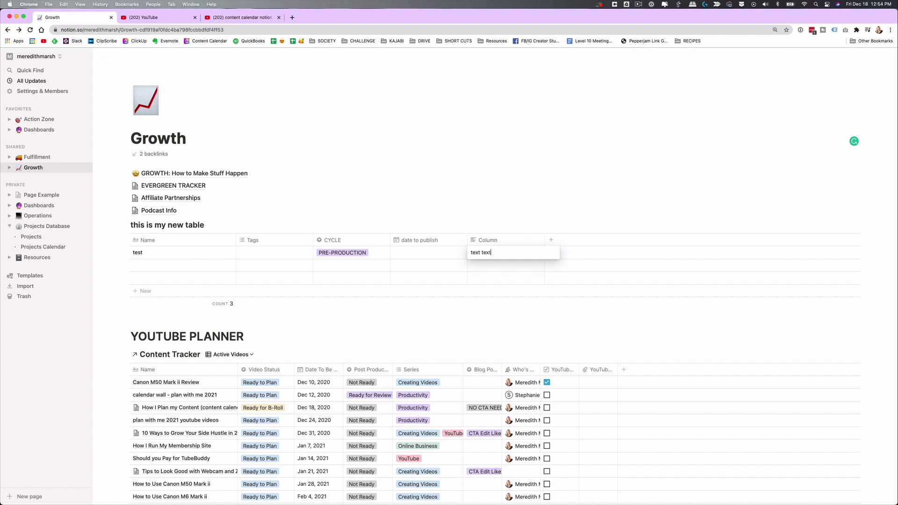
pyautogui.press('Escape')
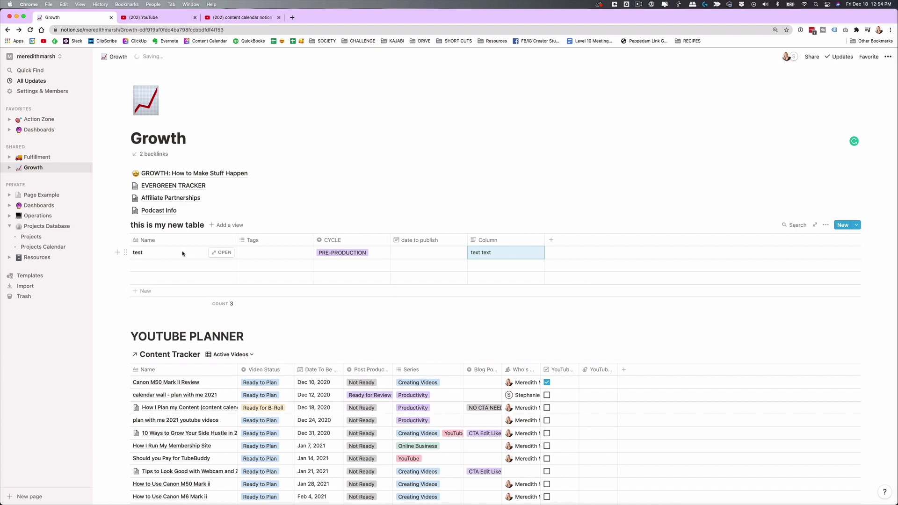
# Open the test entry as a page and write "script your video" in its body.
pyautogui.click(220, 253)
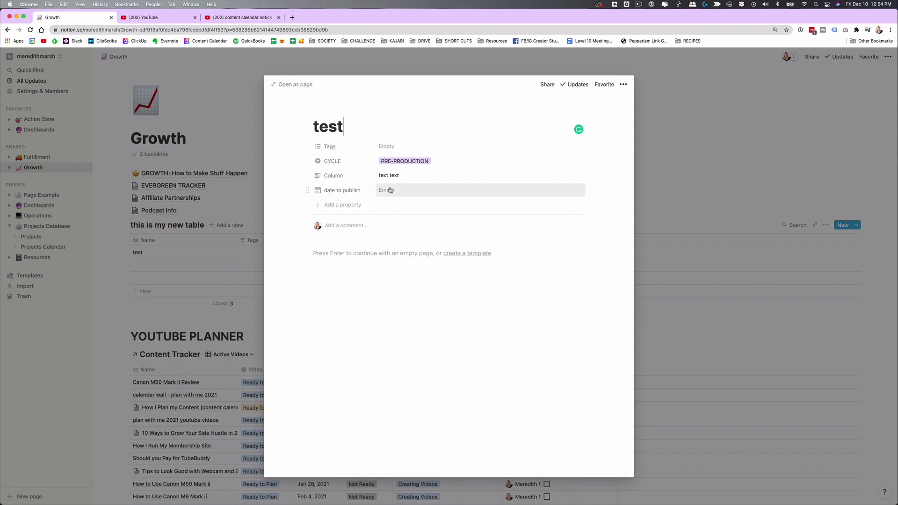
pyautogui.click(321, 258)
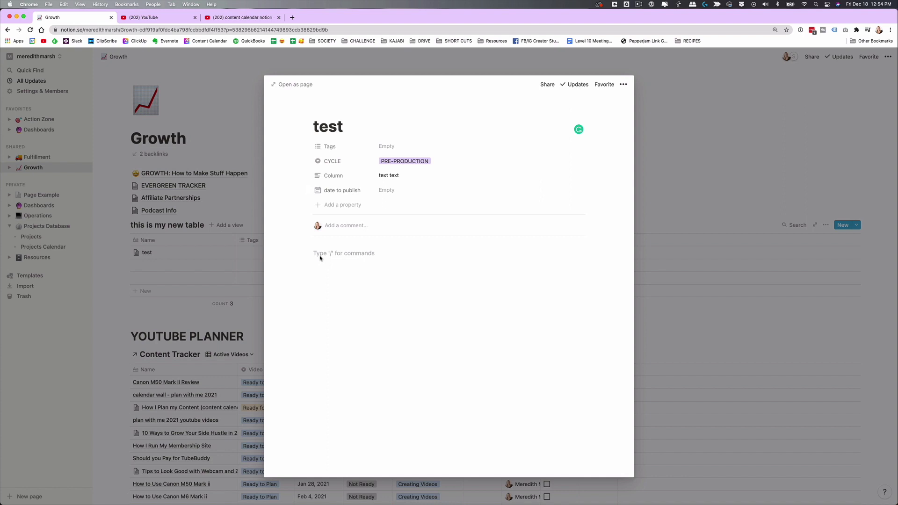
pyautogui.write('script your video')
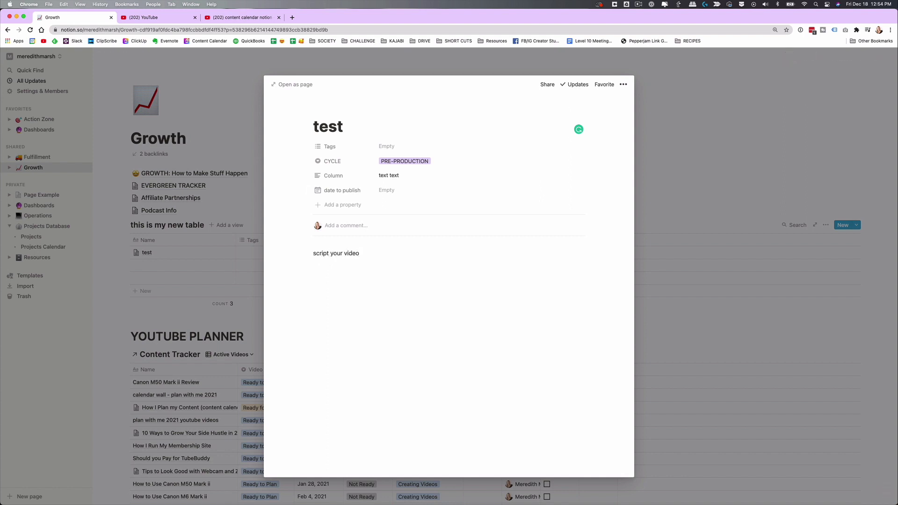
# Insert an image block below the script text and upload the YouTube keyword hotspots image.
pyautogui.press('Return')
pyautogui.write('/')
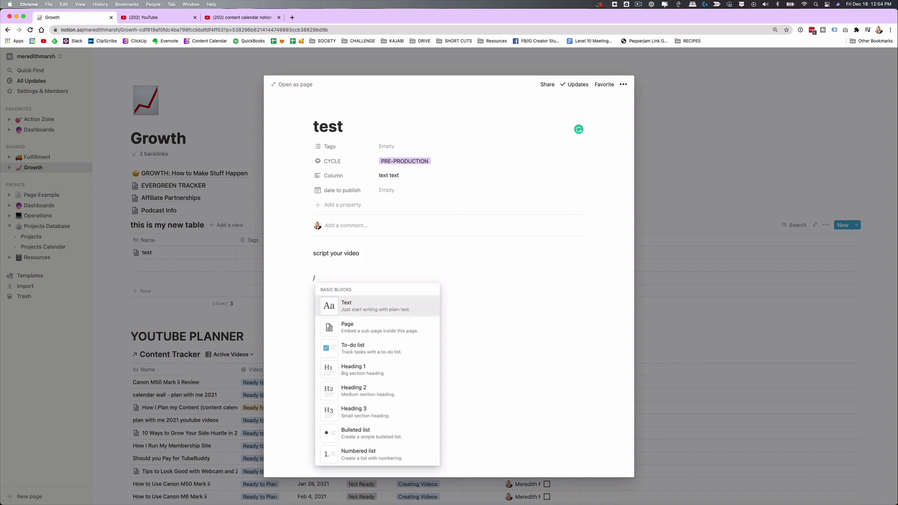
pyautogui.scroll(-1, 373, 399)
pyautogui.scroll(-5, 373, 399)
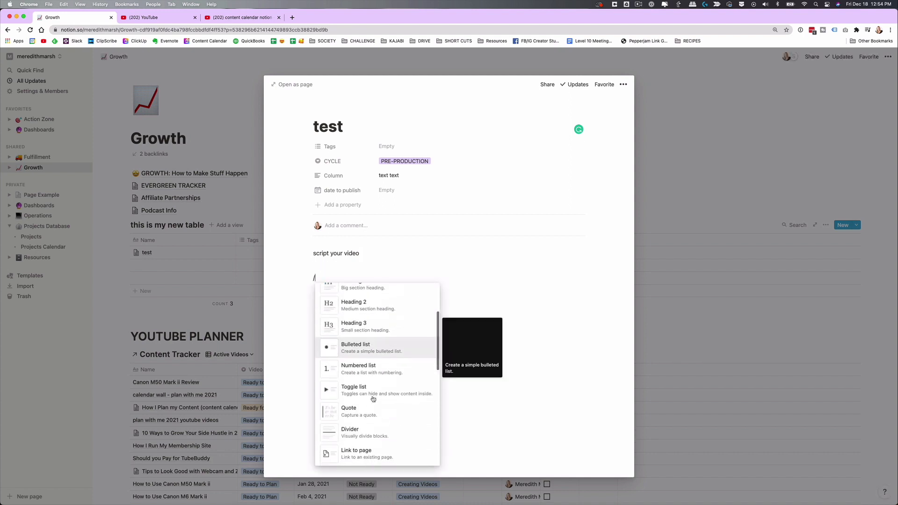
pyautogui.scroll(-8, 373, 399)
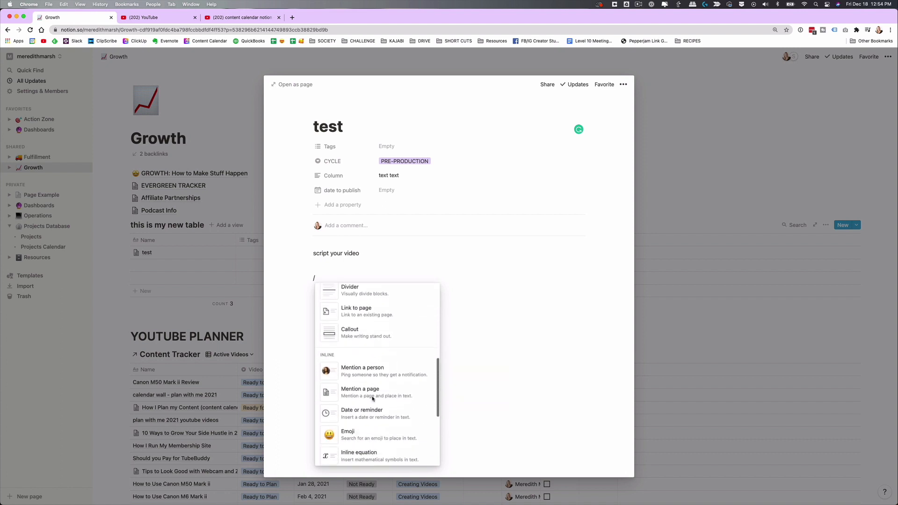
pyautogui.click(347, 340)
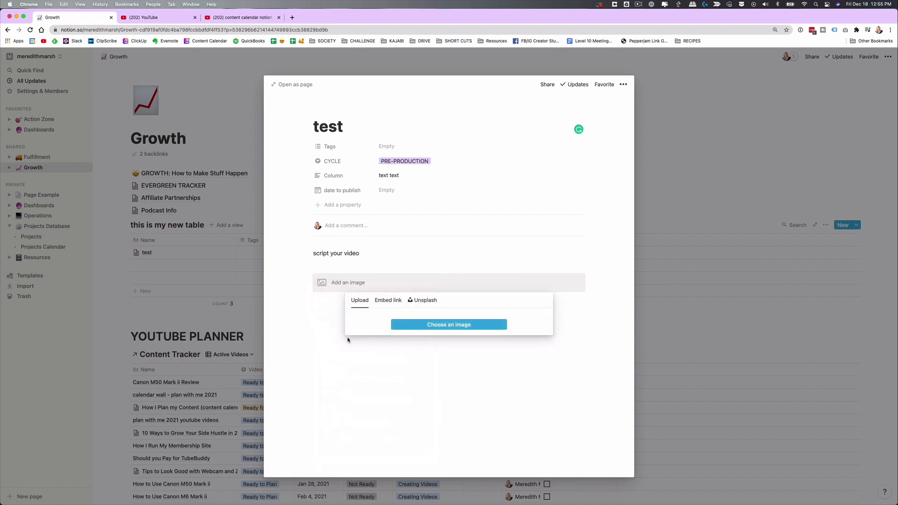
pyautogui.click(446, 326)
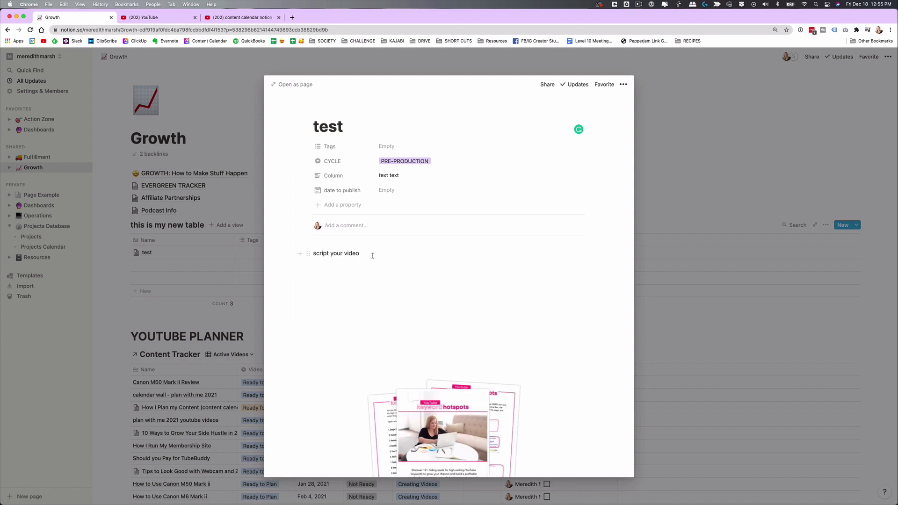
# Close the test entry and reopen it from the table to review its page contents.
pyautogui.click(667, 324)
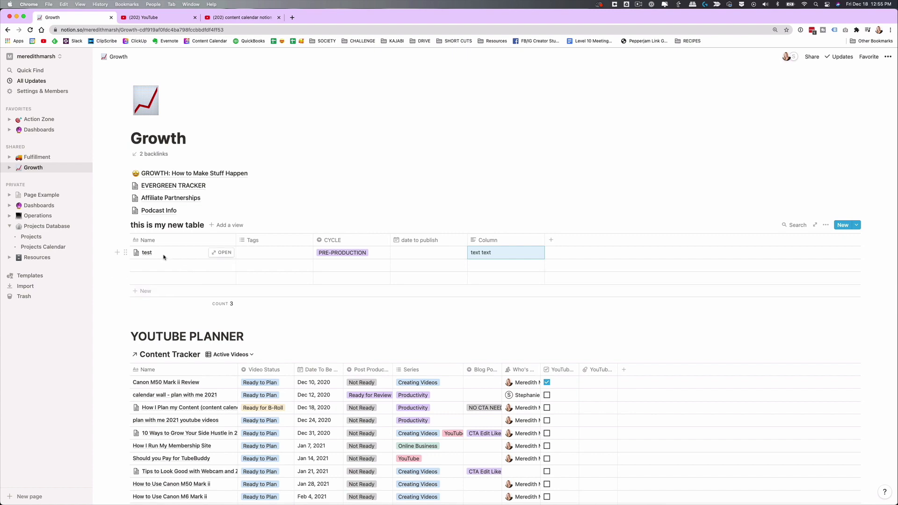
pyautogui.click(221, 252)
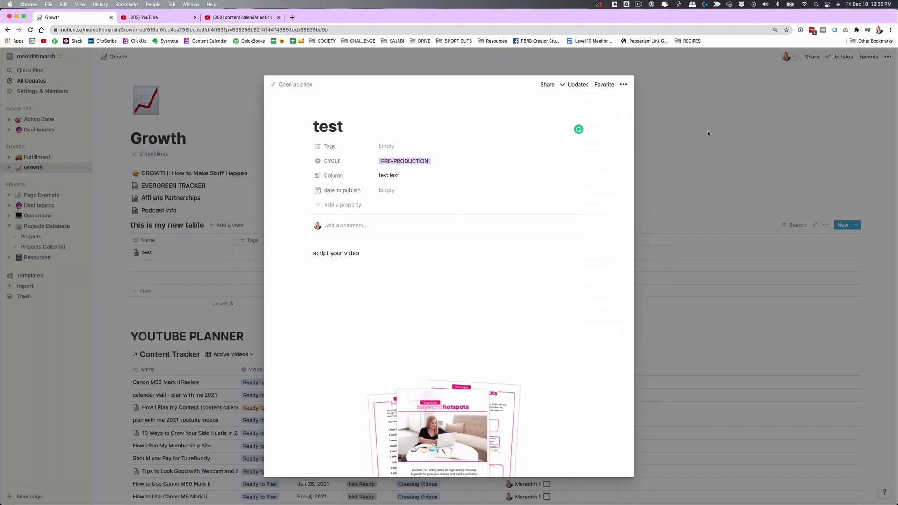
# Close the test entry and create a new database template titled "Template" for "this is my new table".
pyautogui.click(708, 133)
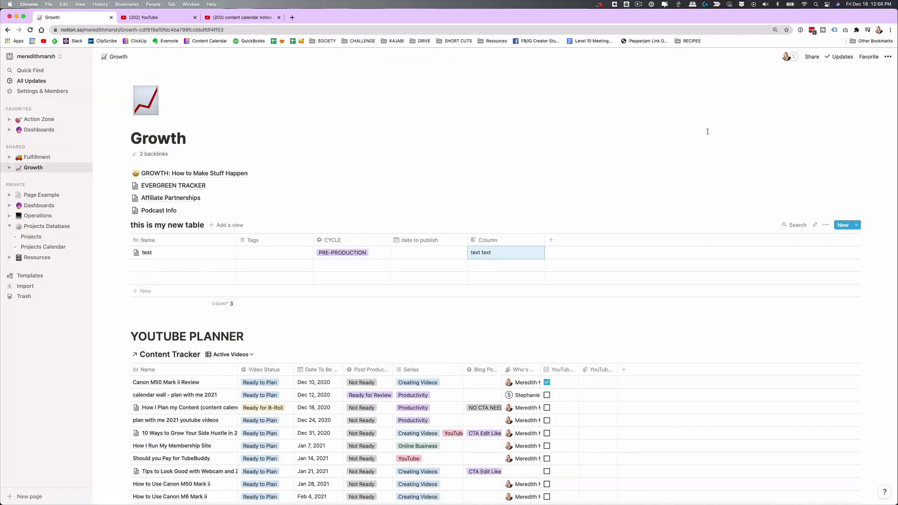
pyautogui.click(856, 226)
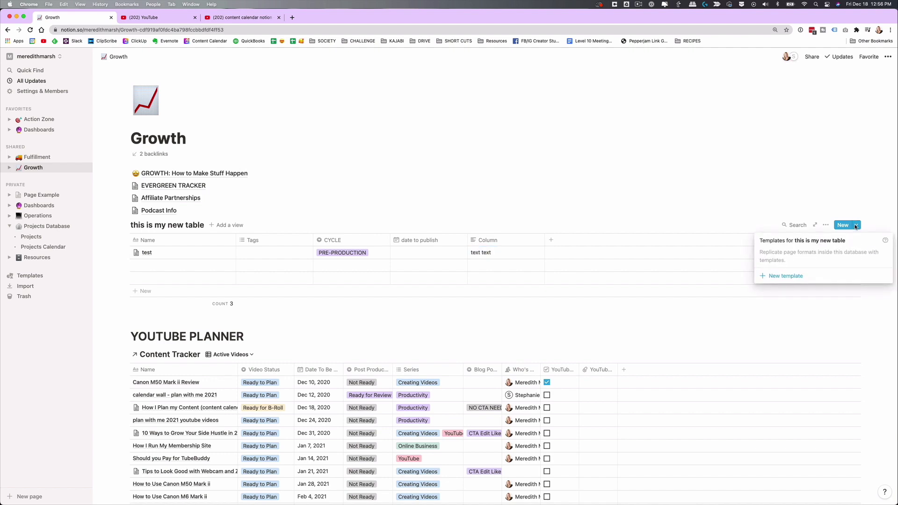
pyautogui.click(783, 277)
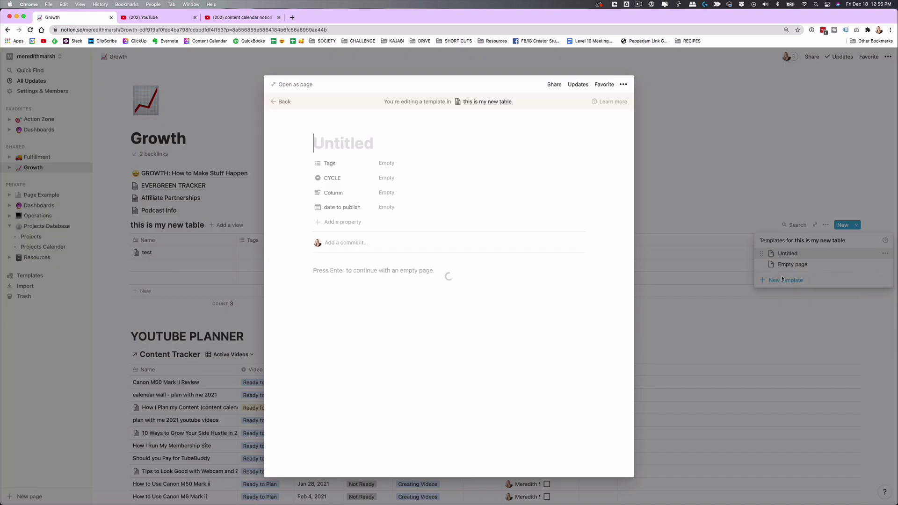
pyautogui.write('Template')
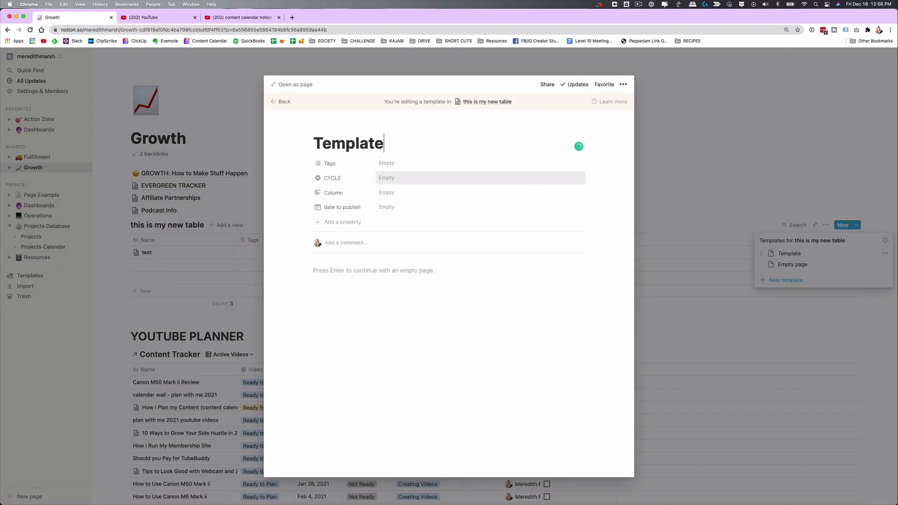
# Add a bulleted list to the template body with the items "step 1" and "step 2".
pyautogui.click(329, 272)
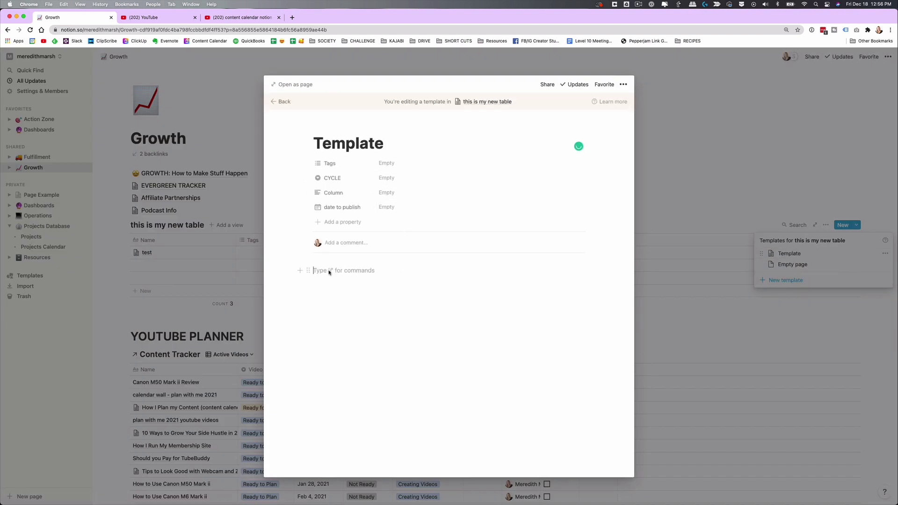
pyautogui.write('/')
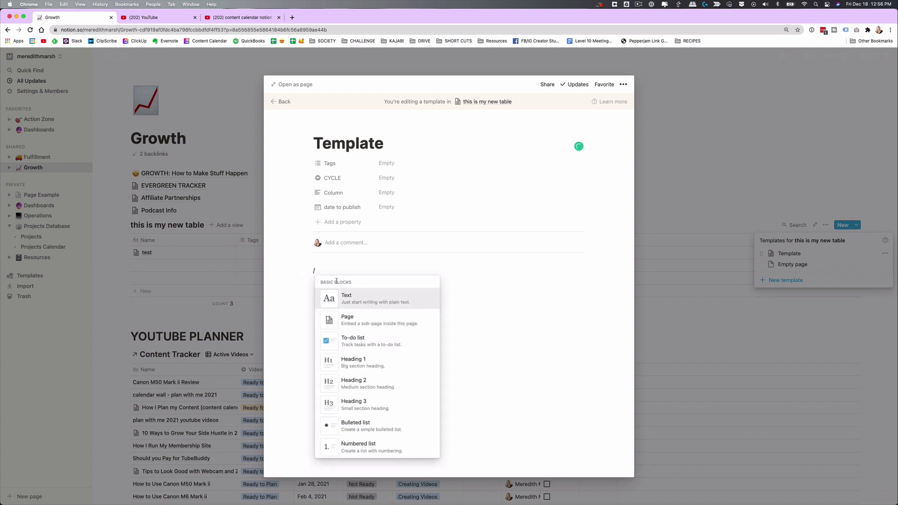
pyautogui.scroll(-1, 354, 313)
pyautogui.scroll(-1, 354, 313)
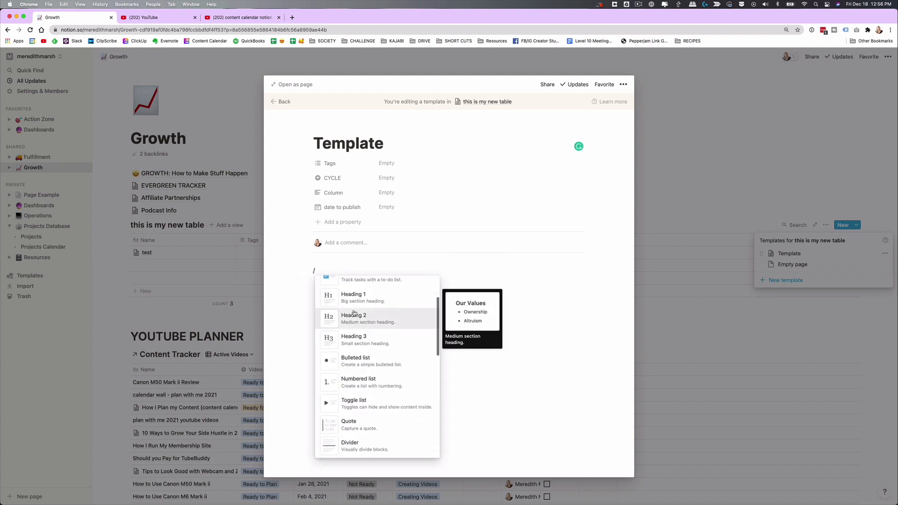
pyautogui.scroll(-1, 357, 346)
pyautogui.click(356, 346)
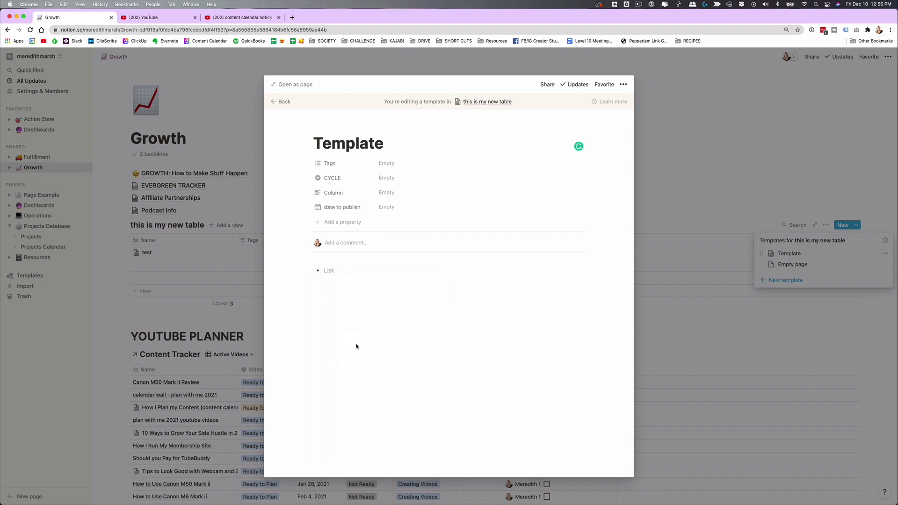
pyautogui.write('step1')
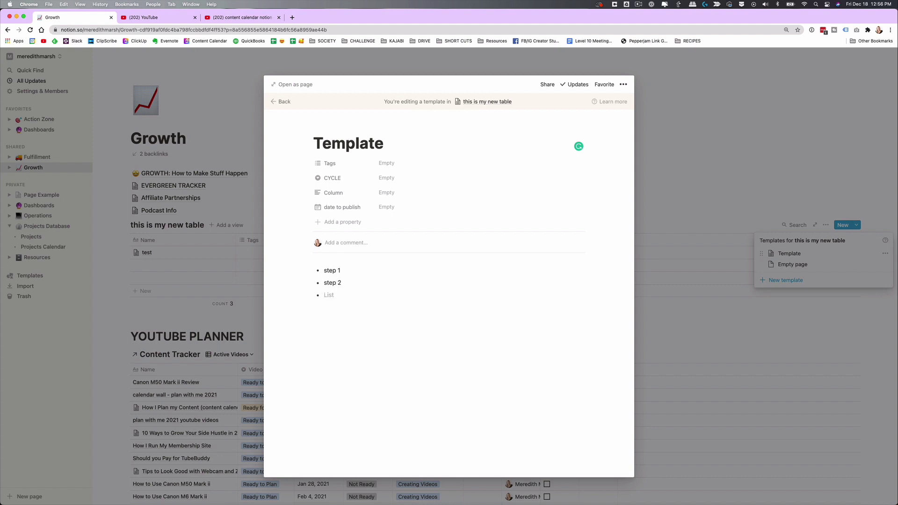
pyautogui.press('Return')
pyautogui.press('Return')
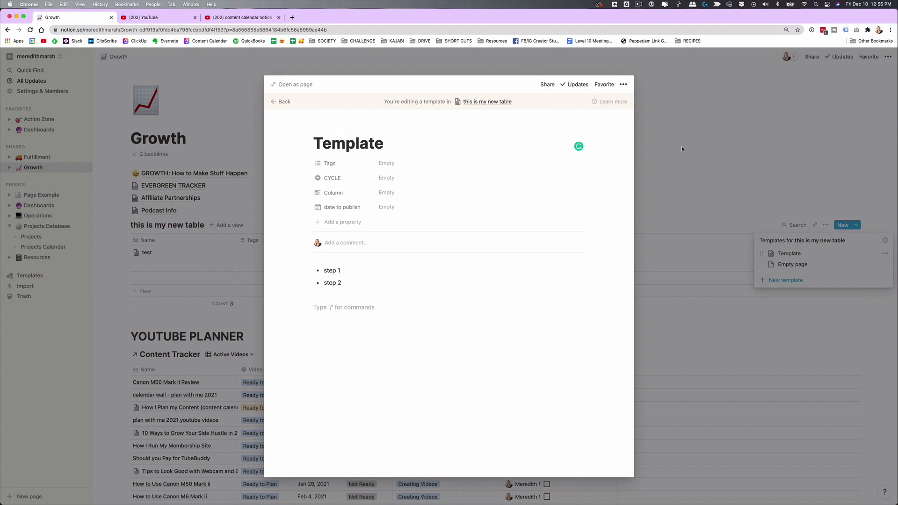
# Rename the template as "Content Template" and return to the Growth page.
pyautogui.click(318, 143)
pyautogui.write('Content')
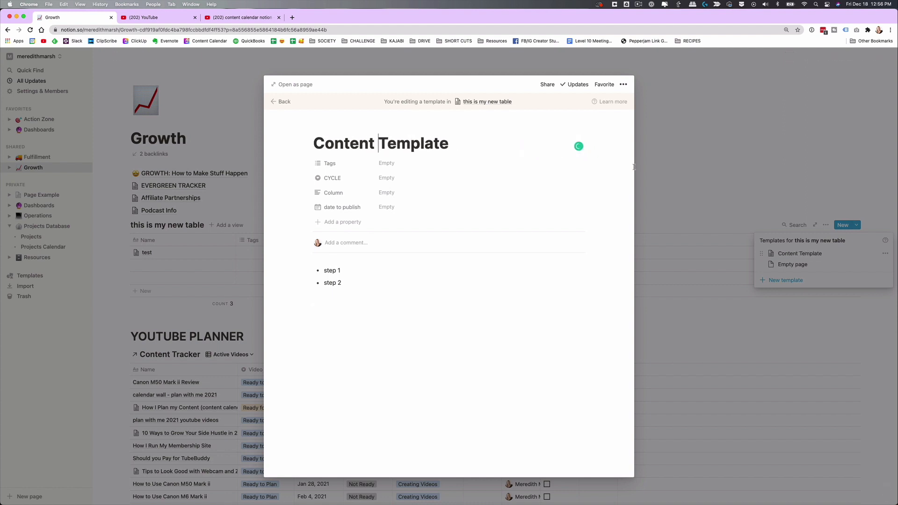
pyautogui.click(704, 145)
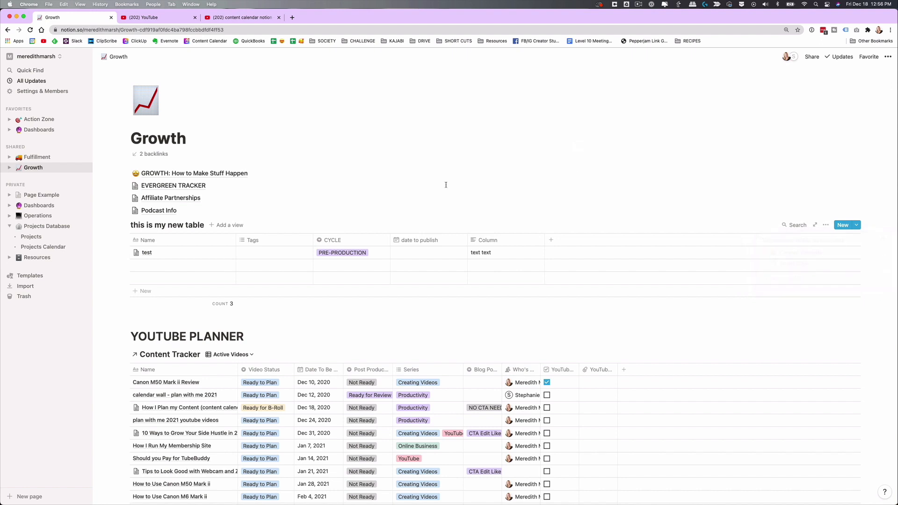
# Add an entry named "this is a new video idea" in the empty row below test.
pyautogui.click(158, 270)
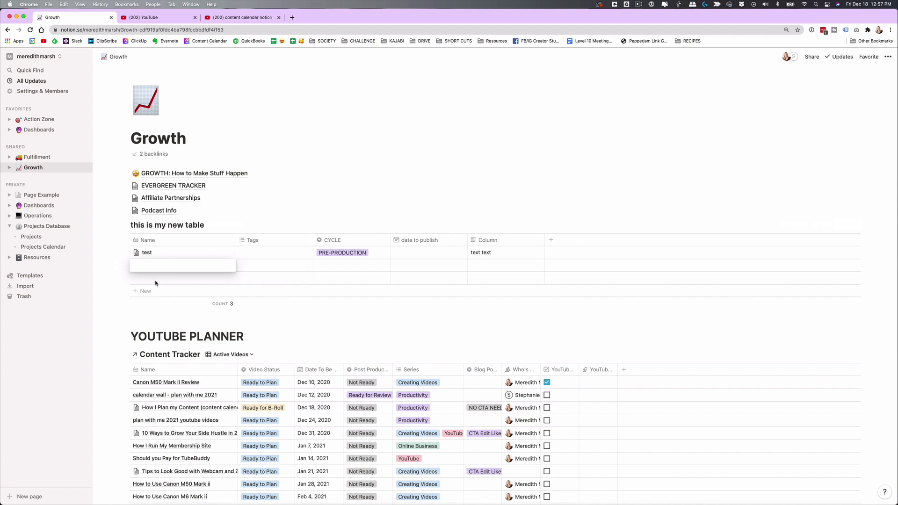
pyautogui.write('this is a new ')
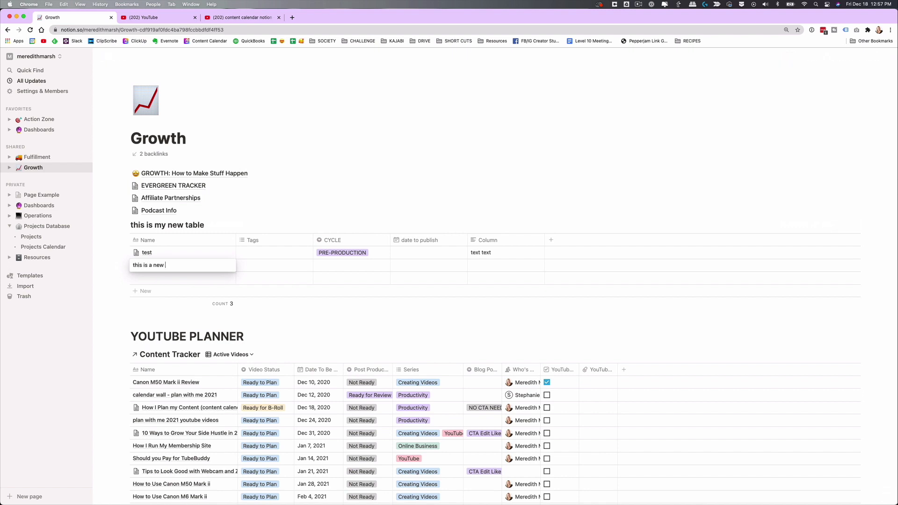
pyautogui.write('video idea')
pyautogui.press('Return')
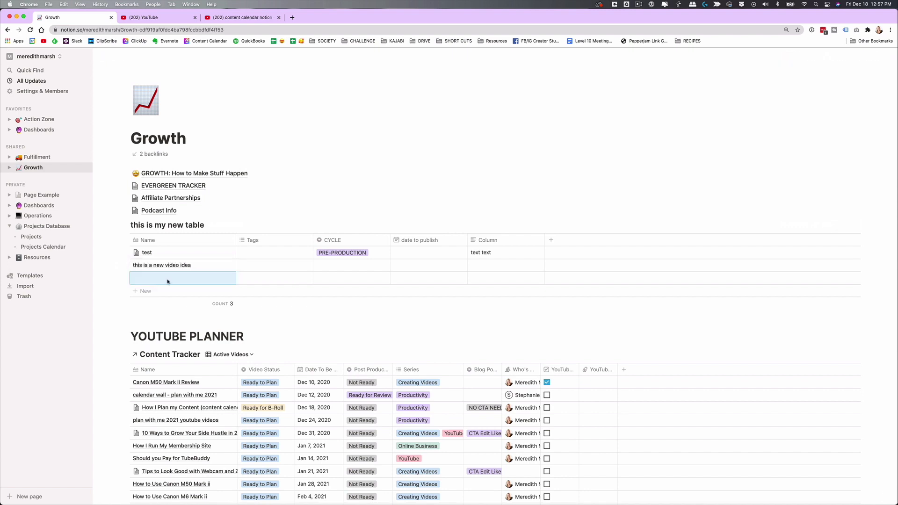
# Open the new video idea entry, apply the Content Template and add "add to it from here." below its steps.
pyautogui.click(223, 266)
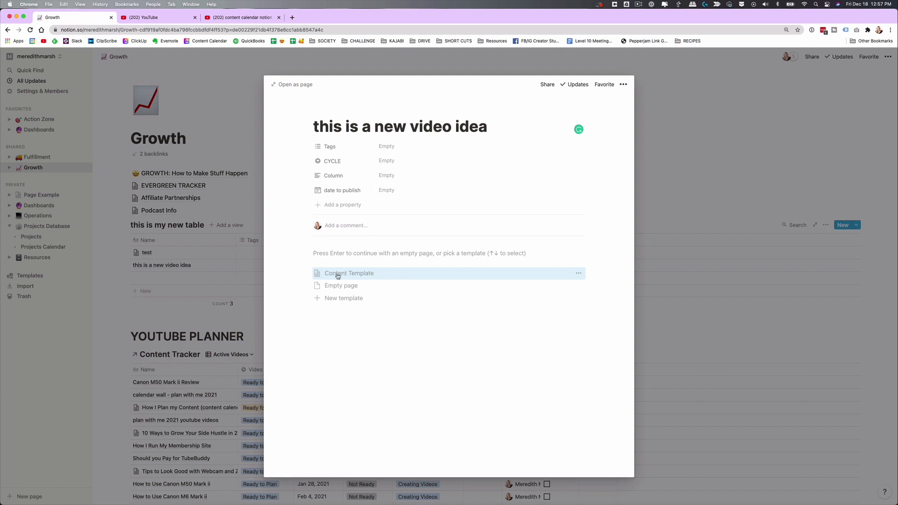
pyautogui.click(337, 276)
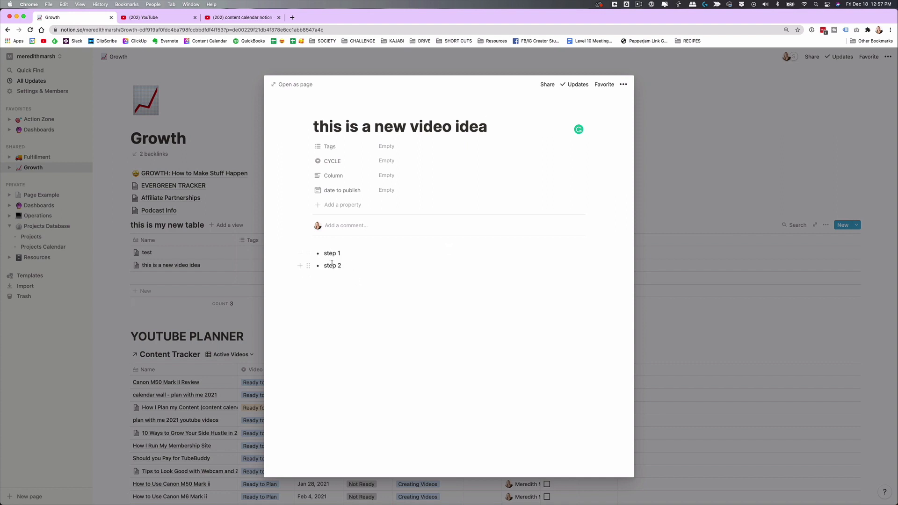
pyautogui.click(333, 284)
pyautogui.write('add to it from here.')
# Return to the Growth page and add an unnamed Board view to "this is my new table".
pyautogui.click(230, 227)
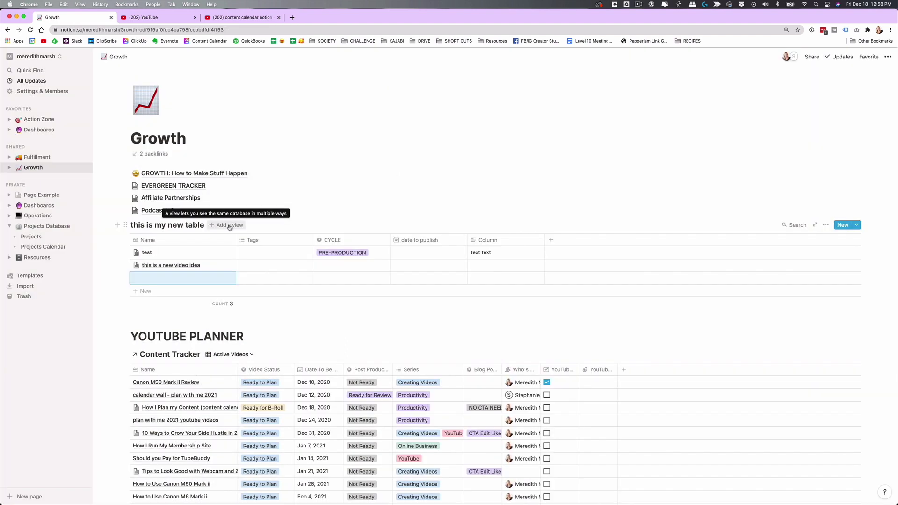
pyautogui.click(230, 226)
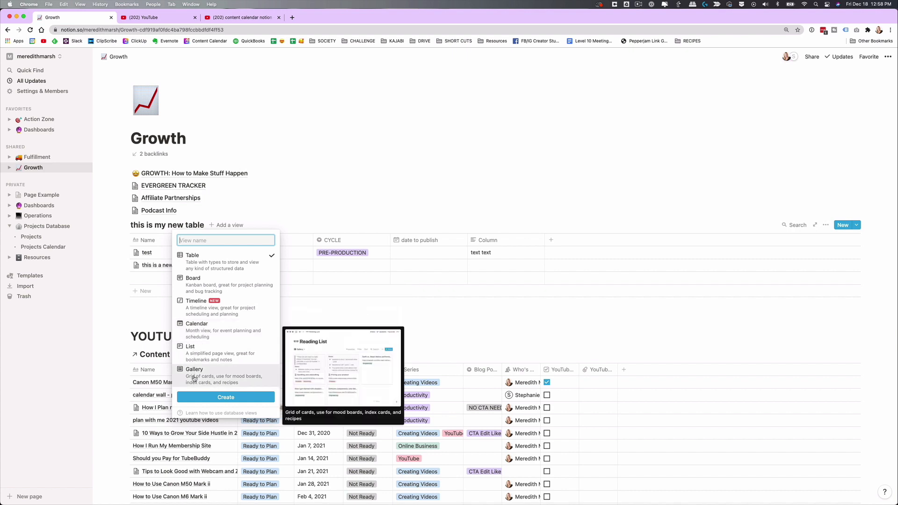
pyautogui.click(199, 282)
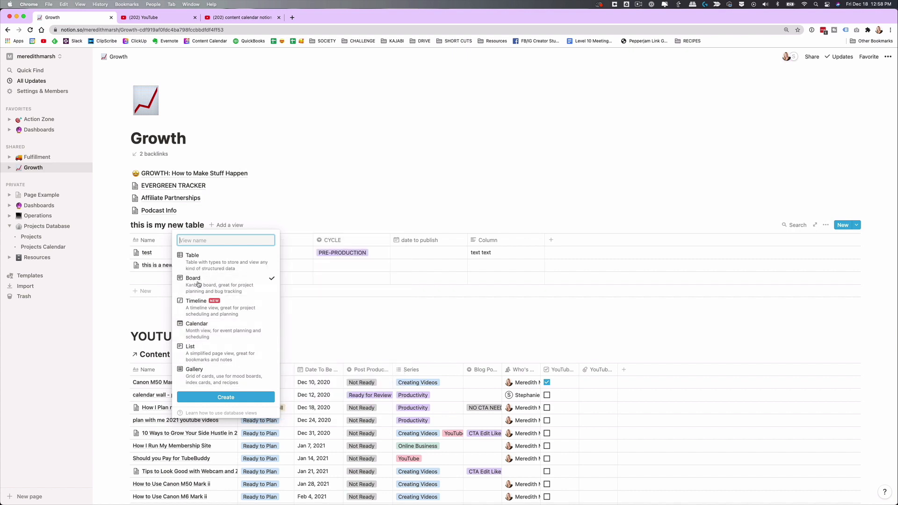
pyautogui.click(215, 398)
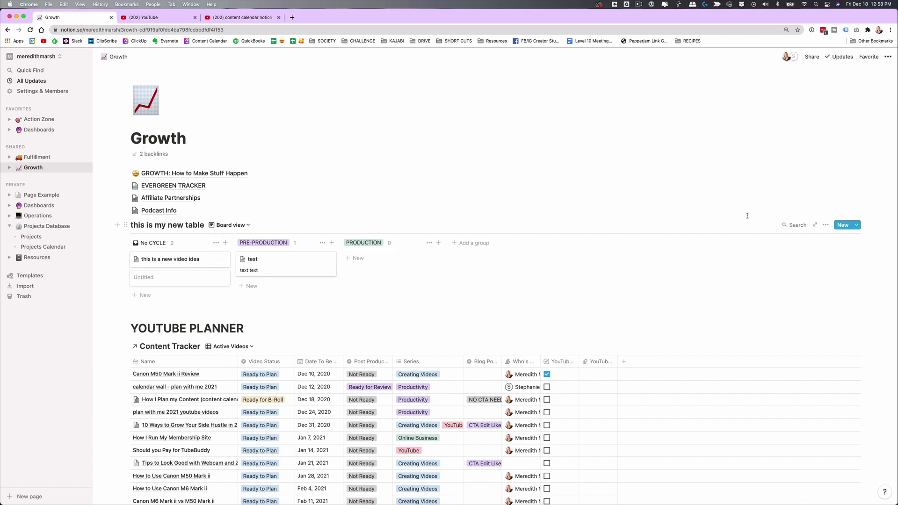
# Group the board view's cards by the Tags property.
pyautogui.click(825, 225)
pyautogui.click(826, 225)
pyautogui.click(827, 226)
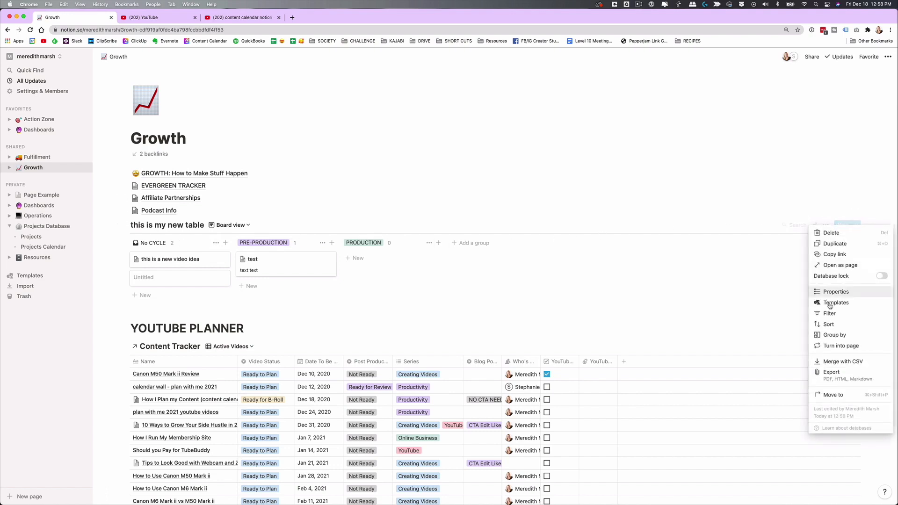
pyautogui.click(834, 335)
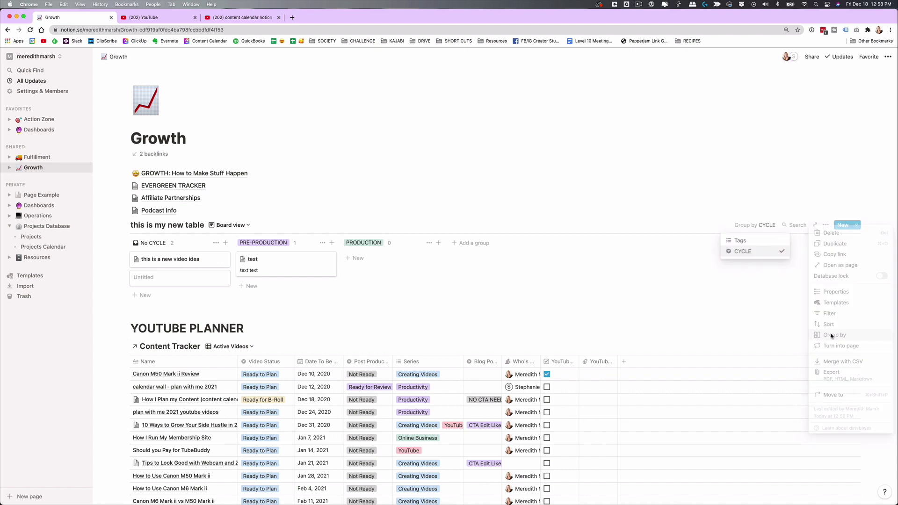
pyautogui.click(740, 241)
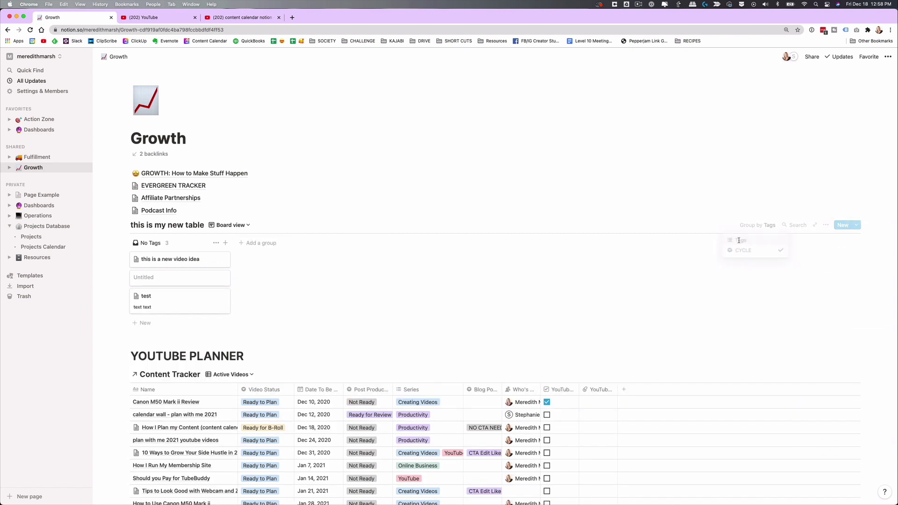
# Set the board view's grouping to the CYCLE property.
pyautogui.click(827, 225)
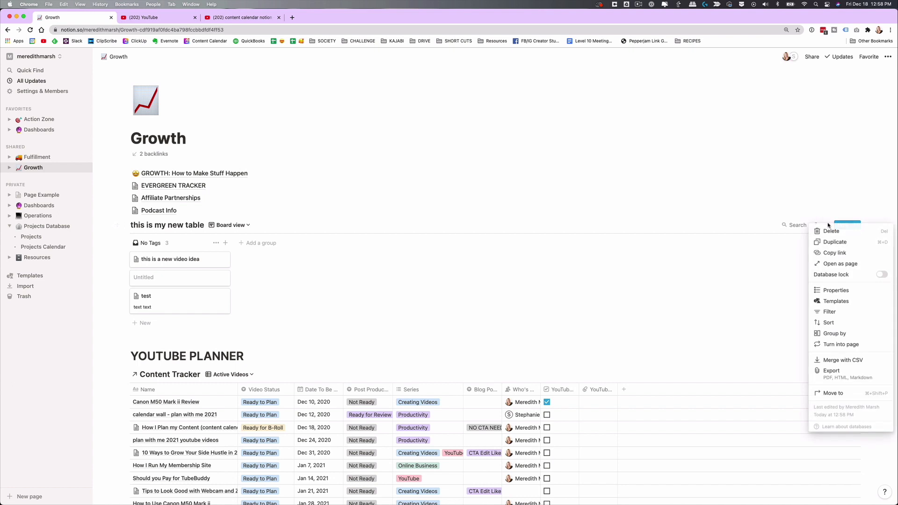
pyautogui.click(827, 334)
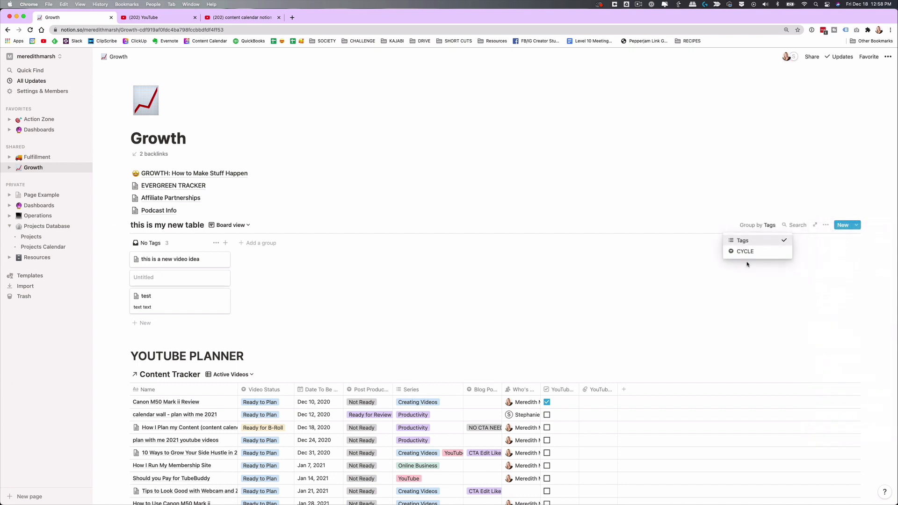
pyautogui.click(742, 251)
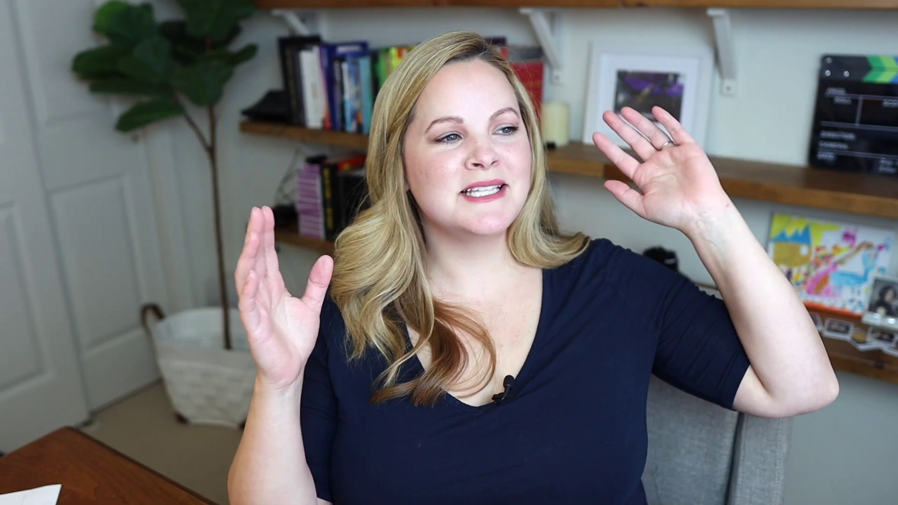